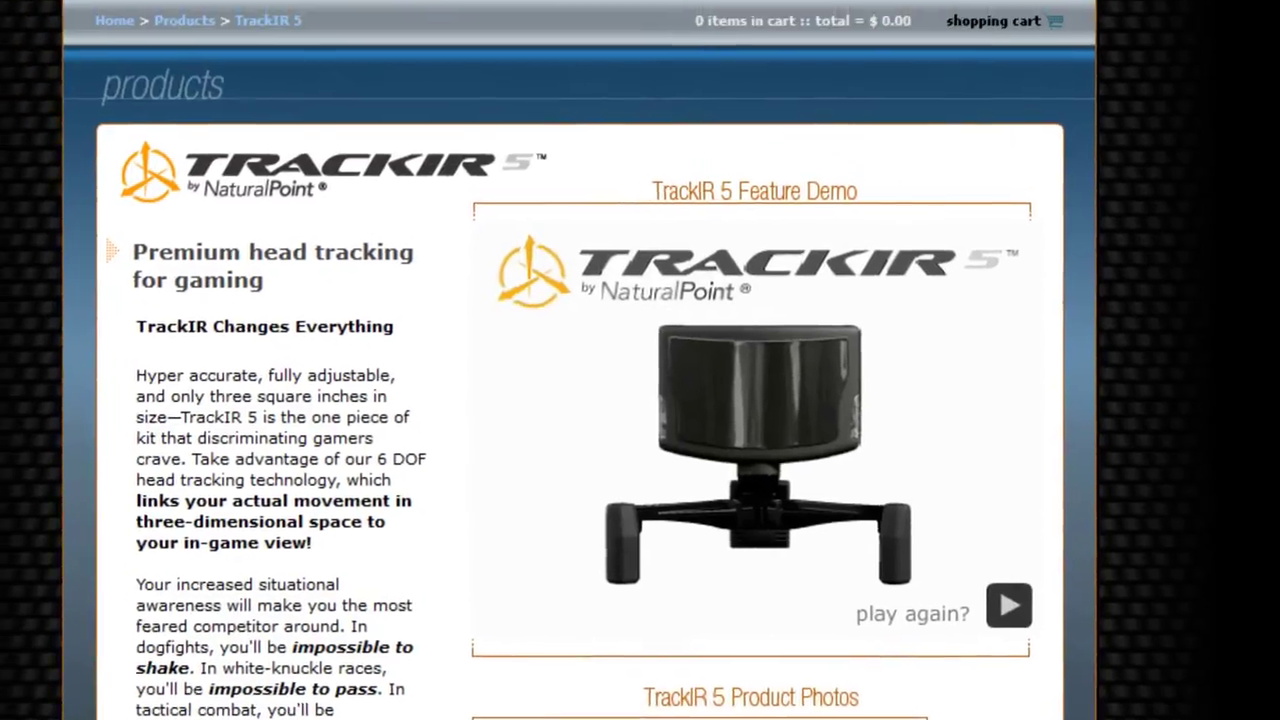
# Open the TrackIR support download page and look over the Version 5.2.2 - Final release entry.
pyautogui.moveTo(917, 169)
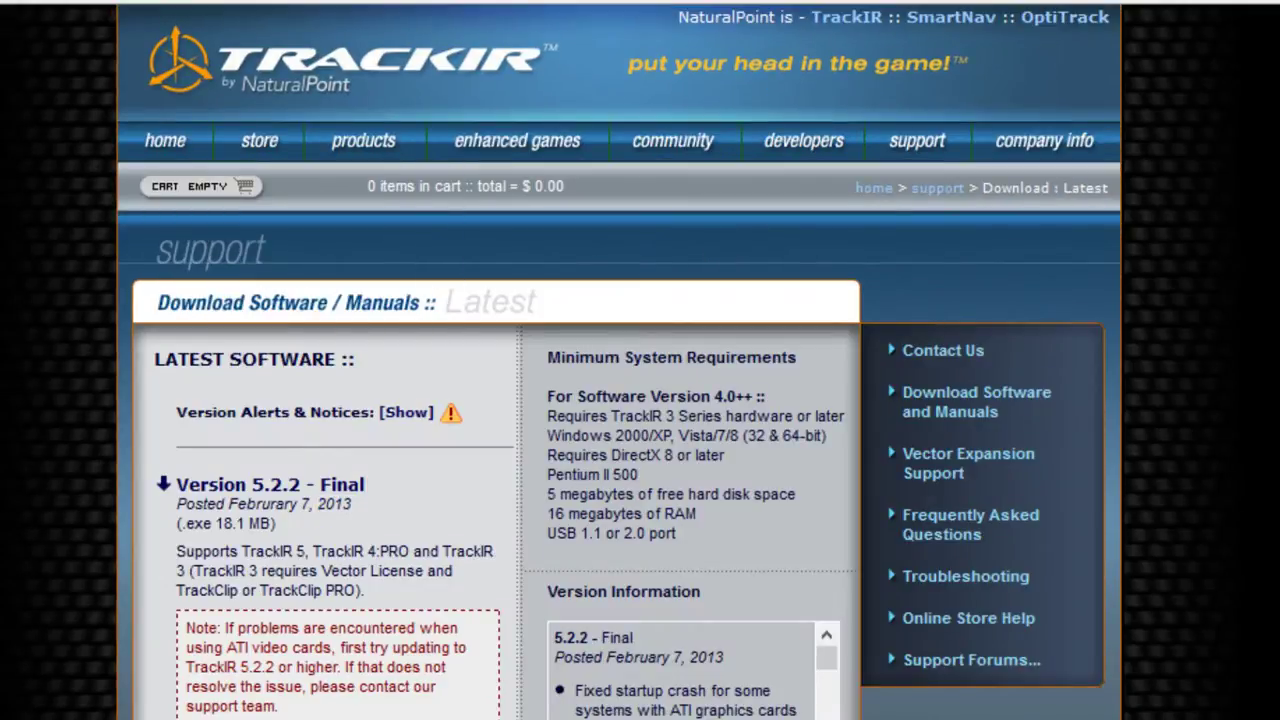
pyautogui.moveTo(177, 504); pyautogui.dragTo(351, 504)
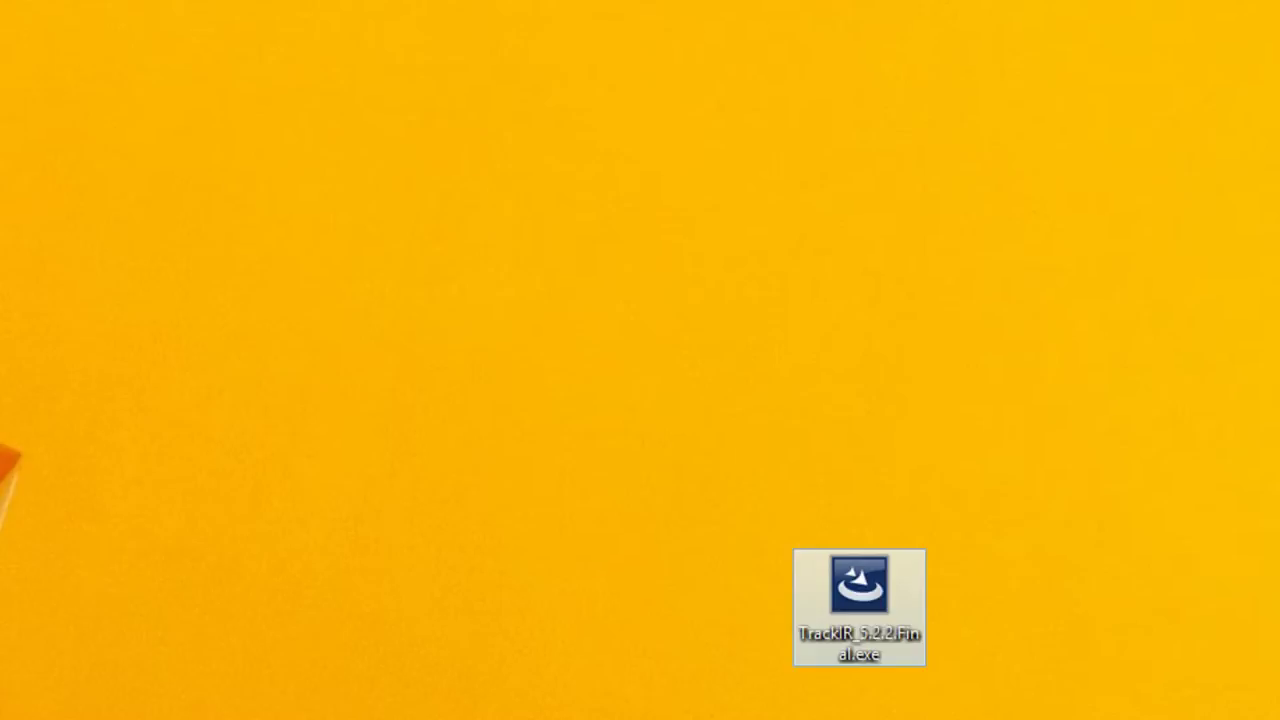
# Run the TrackIR 5.2.2 Final installer as administrator and install the required NaturalPoint_USB_Drivers_x64.
pyautogui.rightClick(848, 592)
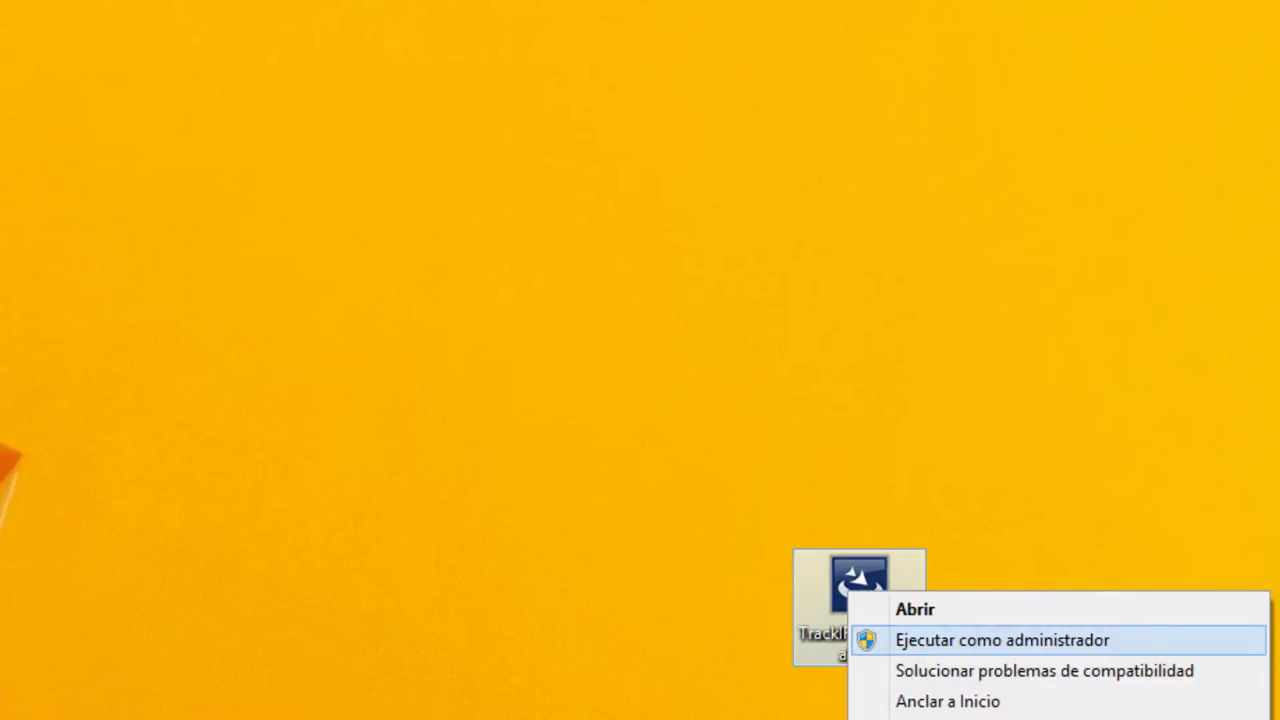
pyautogui.press('Return')
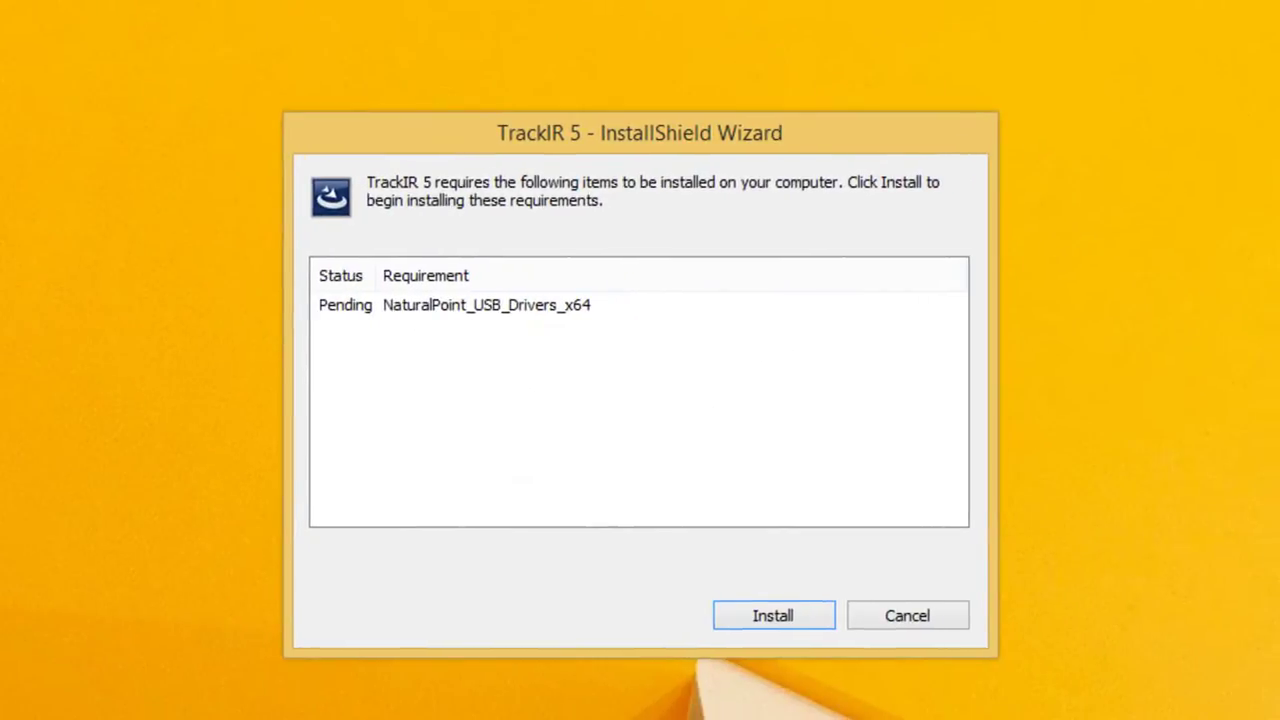
pyautogui.press('Return')
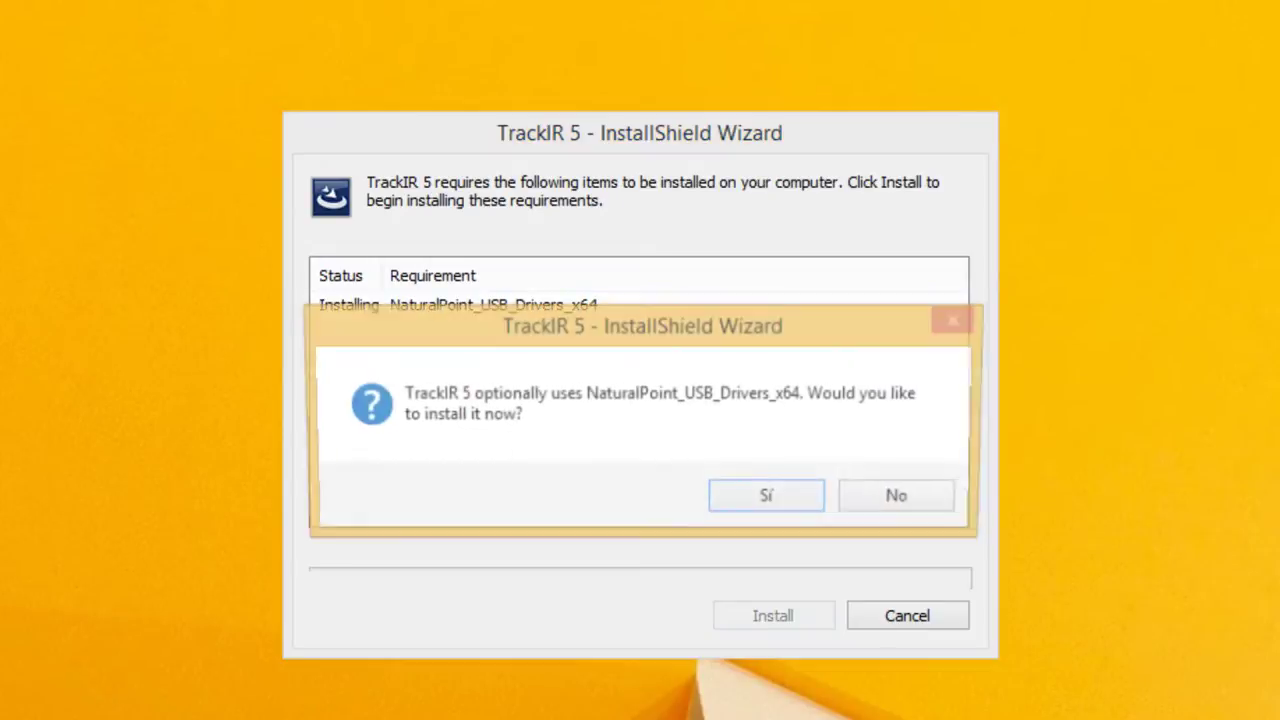
pyautogui.press('Return')
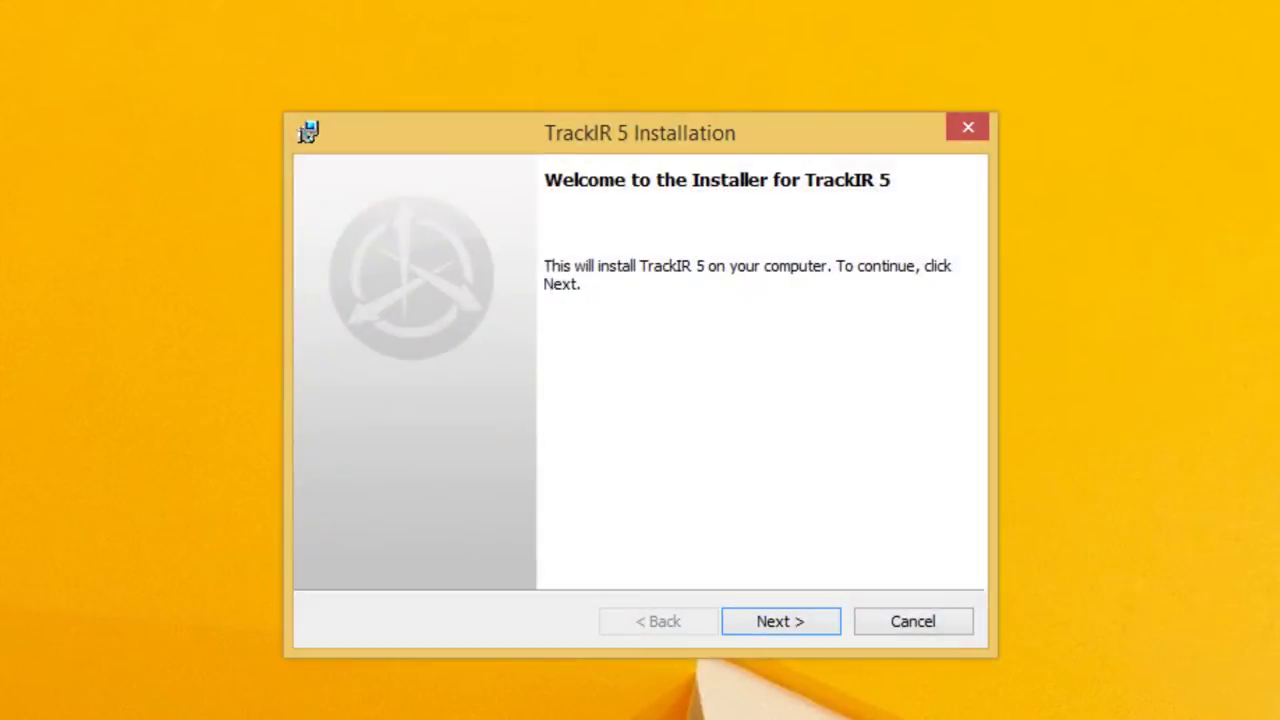
# Accept the license agreement, install TrackIR 5 with the default settings and finish the wizard.
pyautogui.press('Return')
pyautogui.hotkey('alt', 'a')
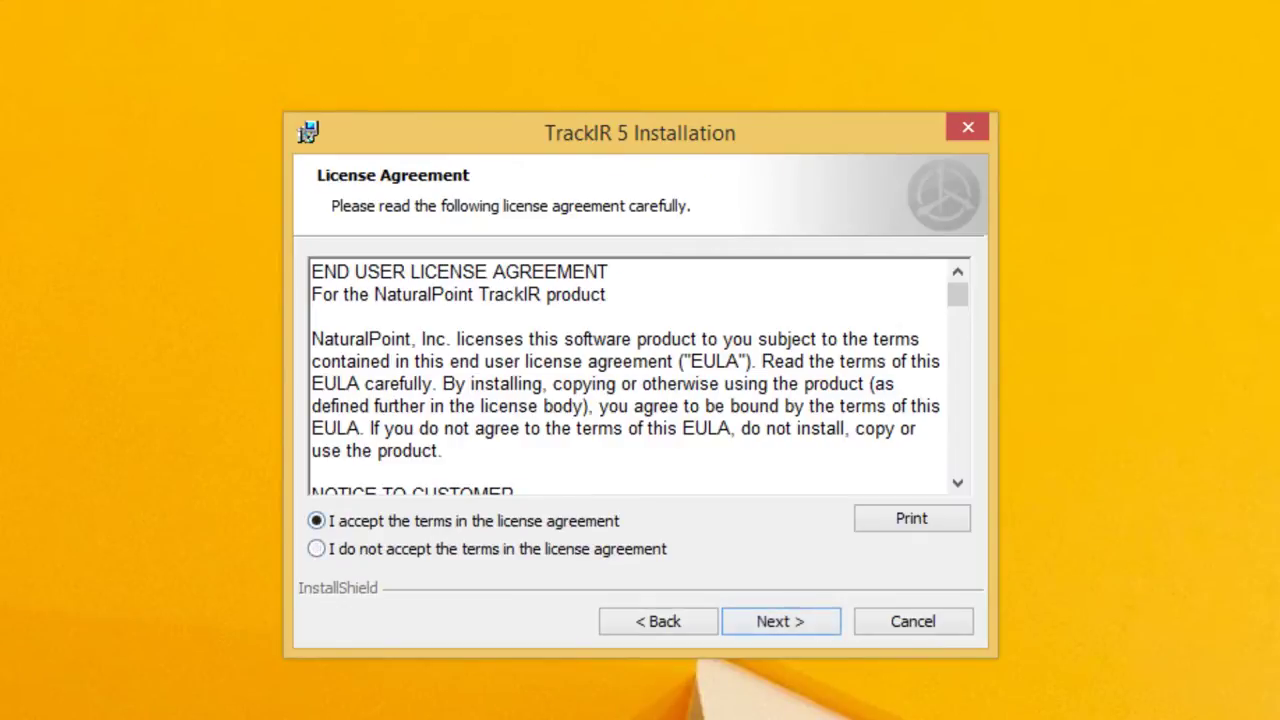
pyautogui.press('Return')
pyautogui.press('Return')
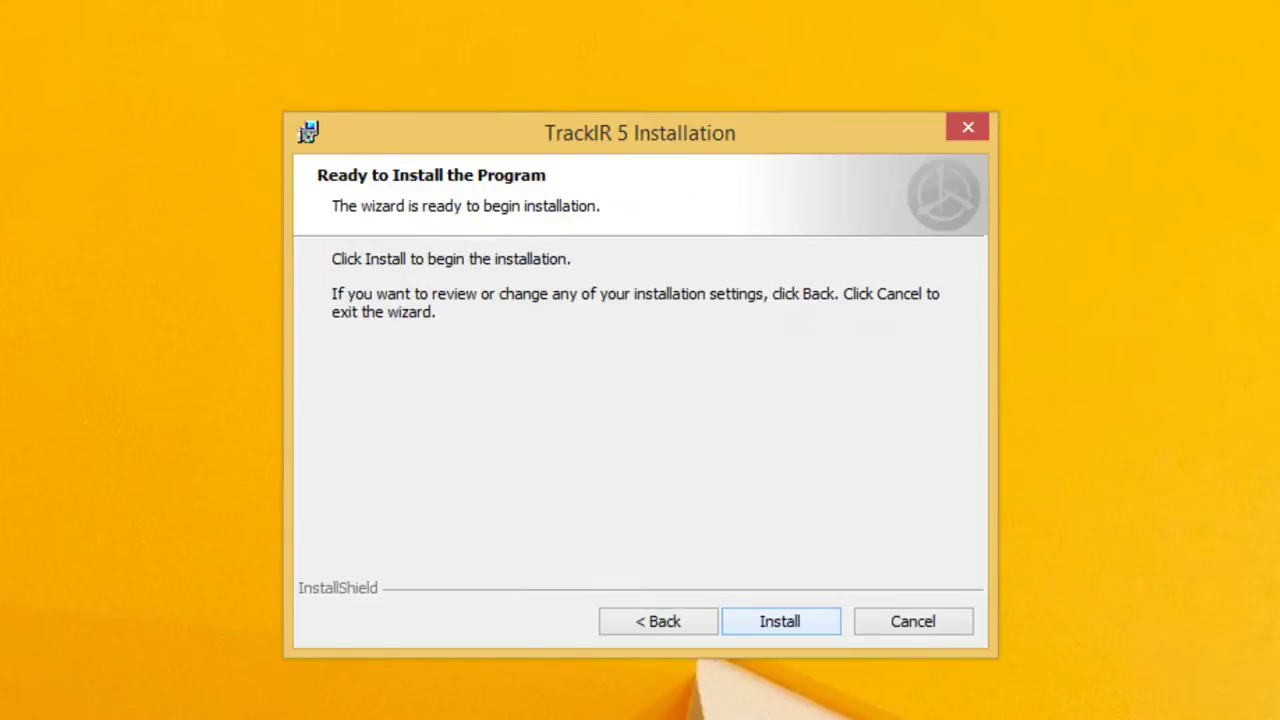
pyautogui.press('Return')
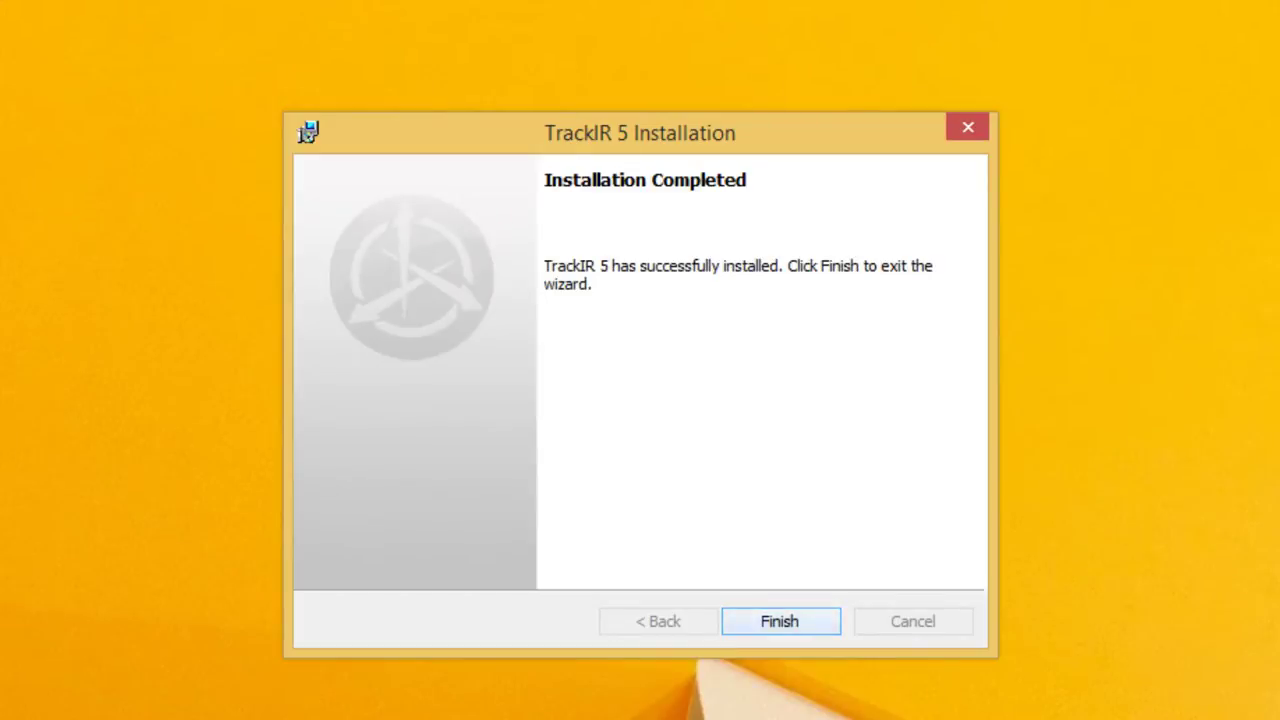
pyautogui.press('Return')
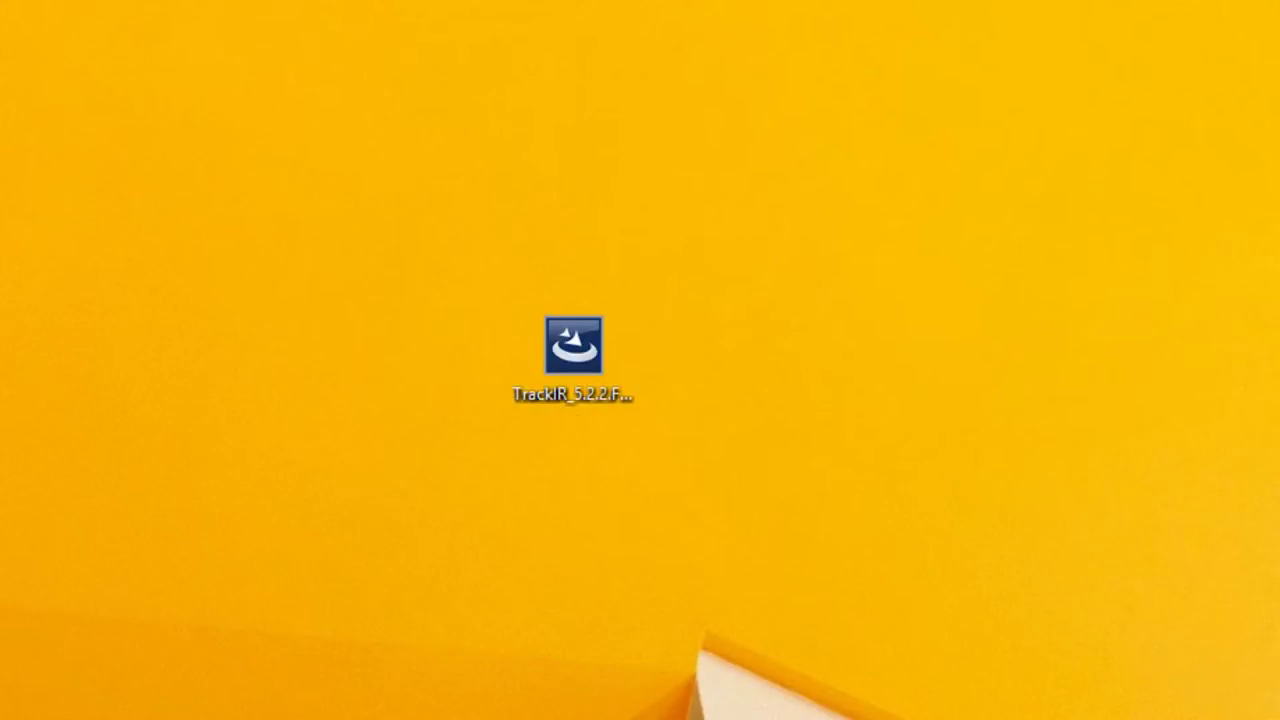
# Launch TrackIR v5 and enable Minimize To System Tray in its application options.
pyautogui.doubleClick(194, 178)
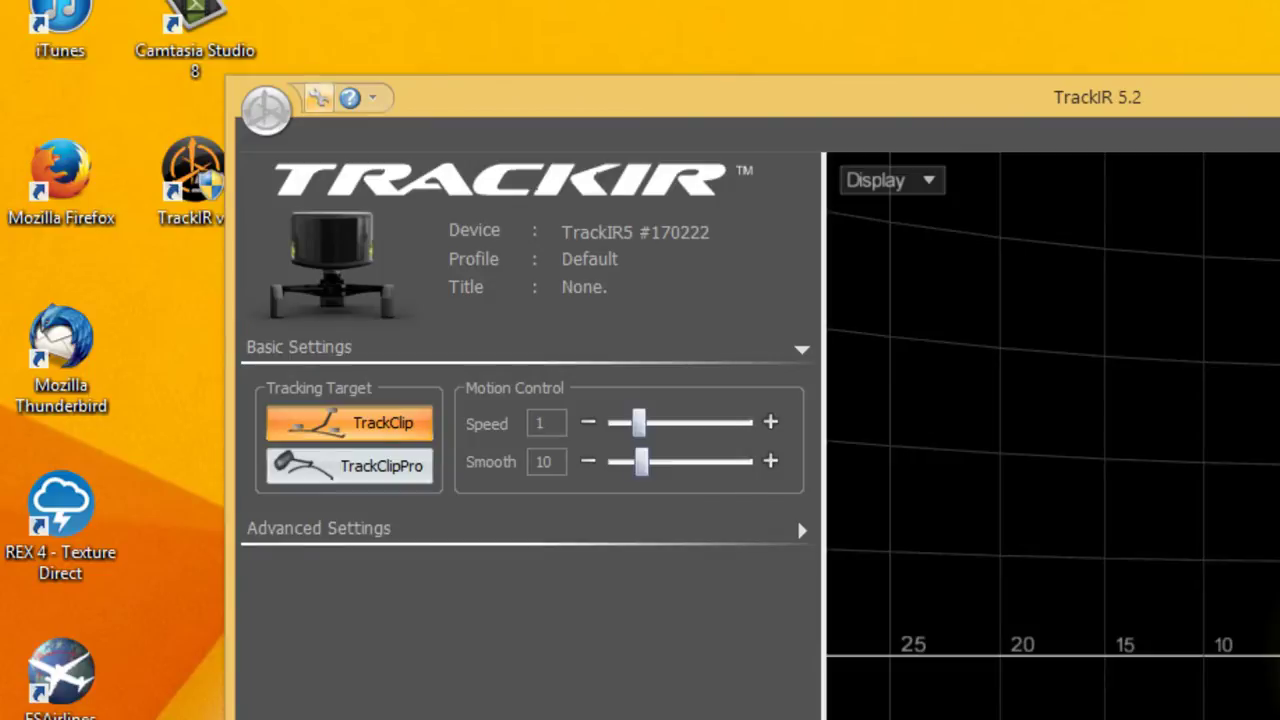
pyautogui.click(318, 97)
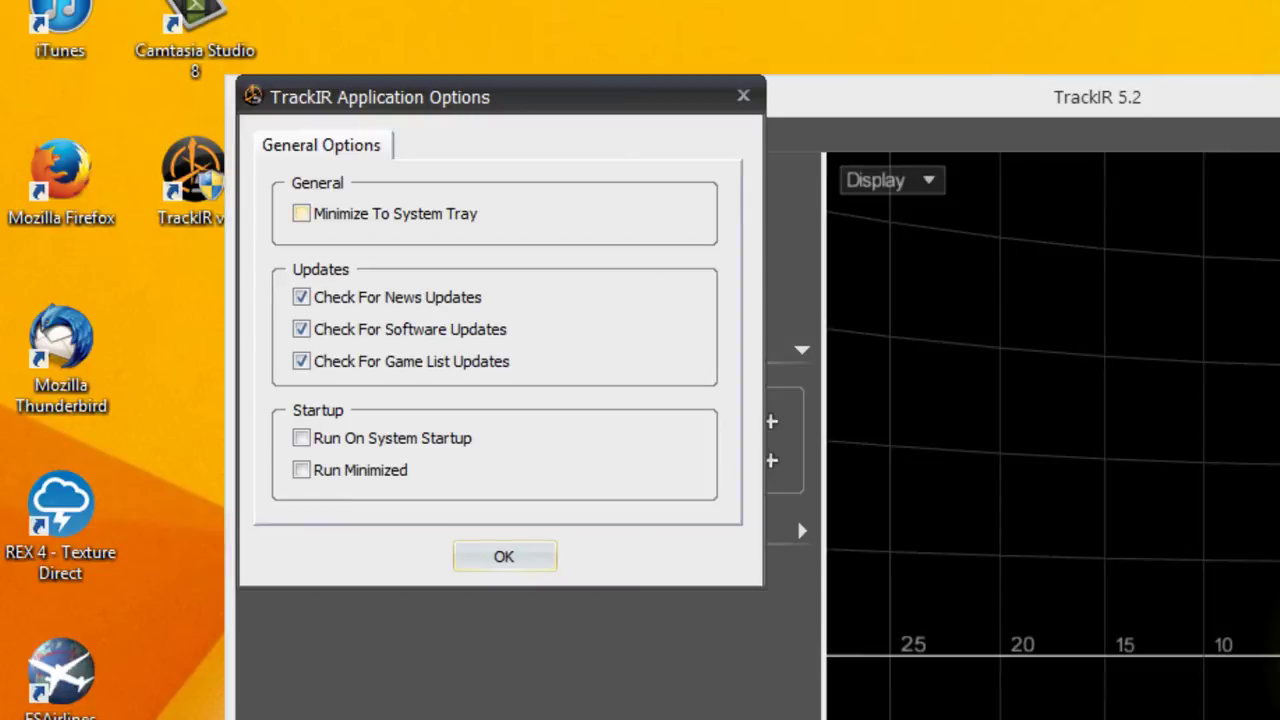
pyautogui.click(301, 213)
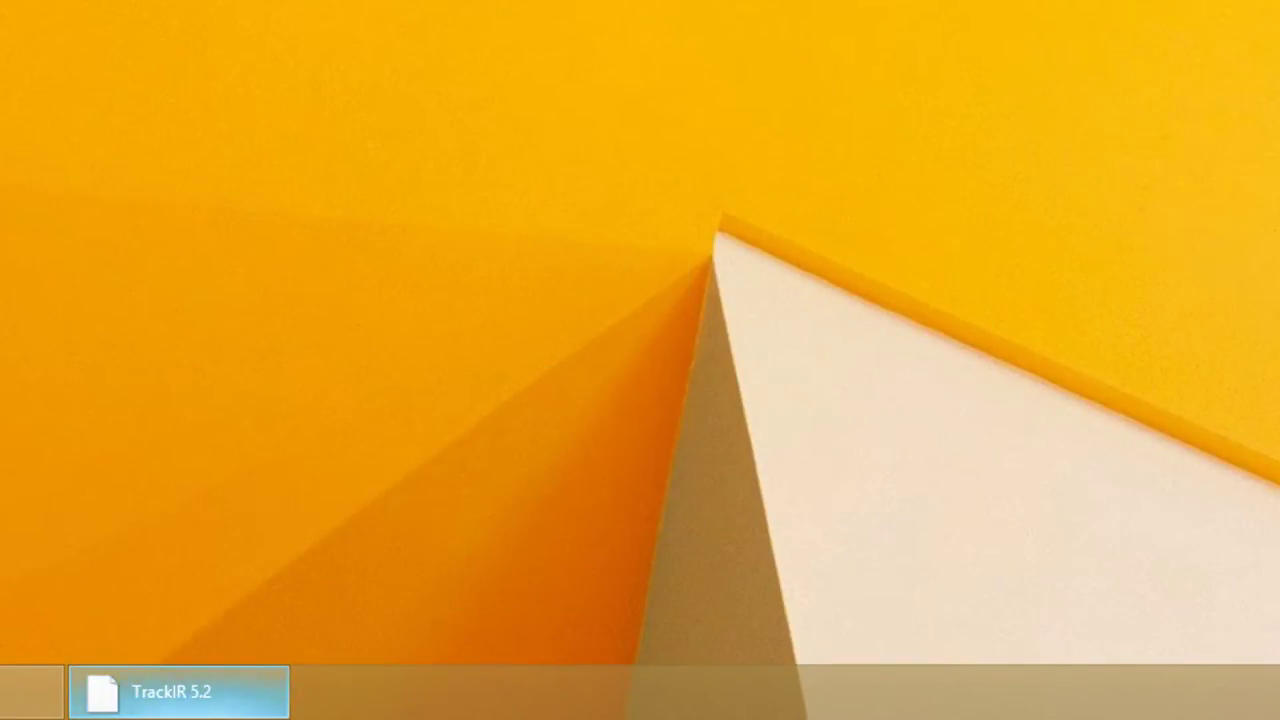
pyautogui.click(205, 695)
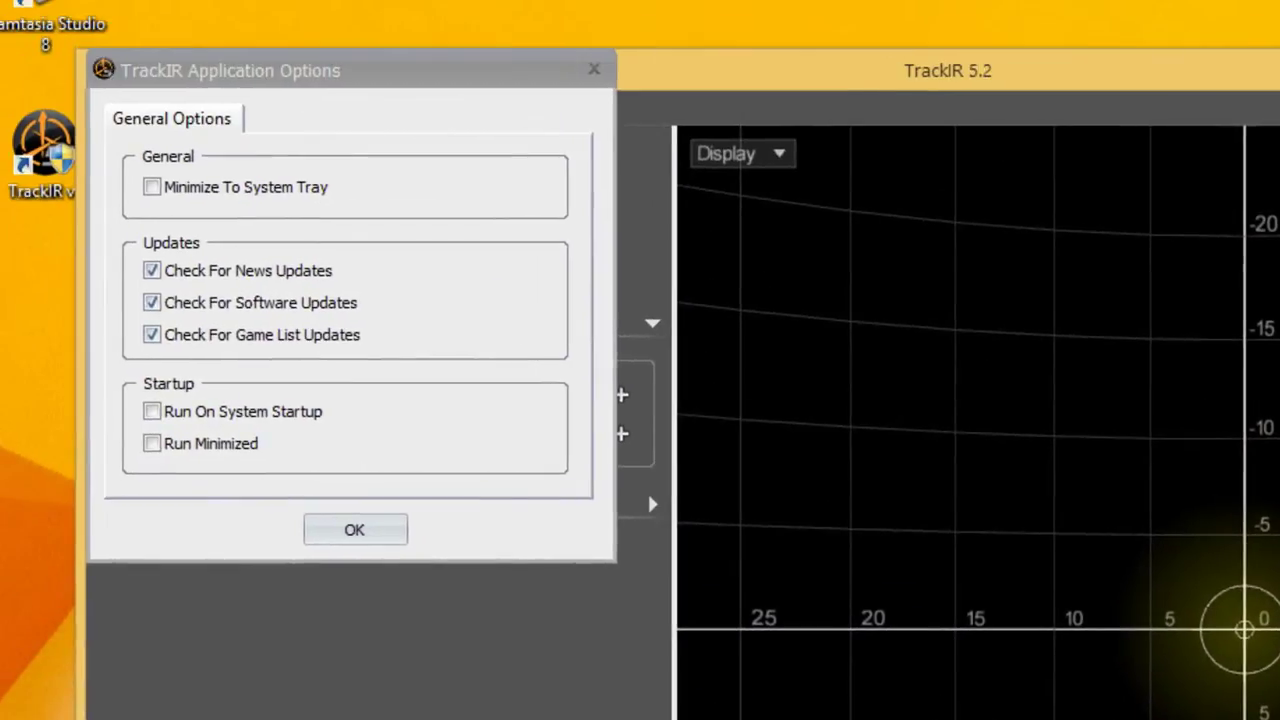
pyautogui.click(100, 91)
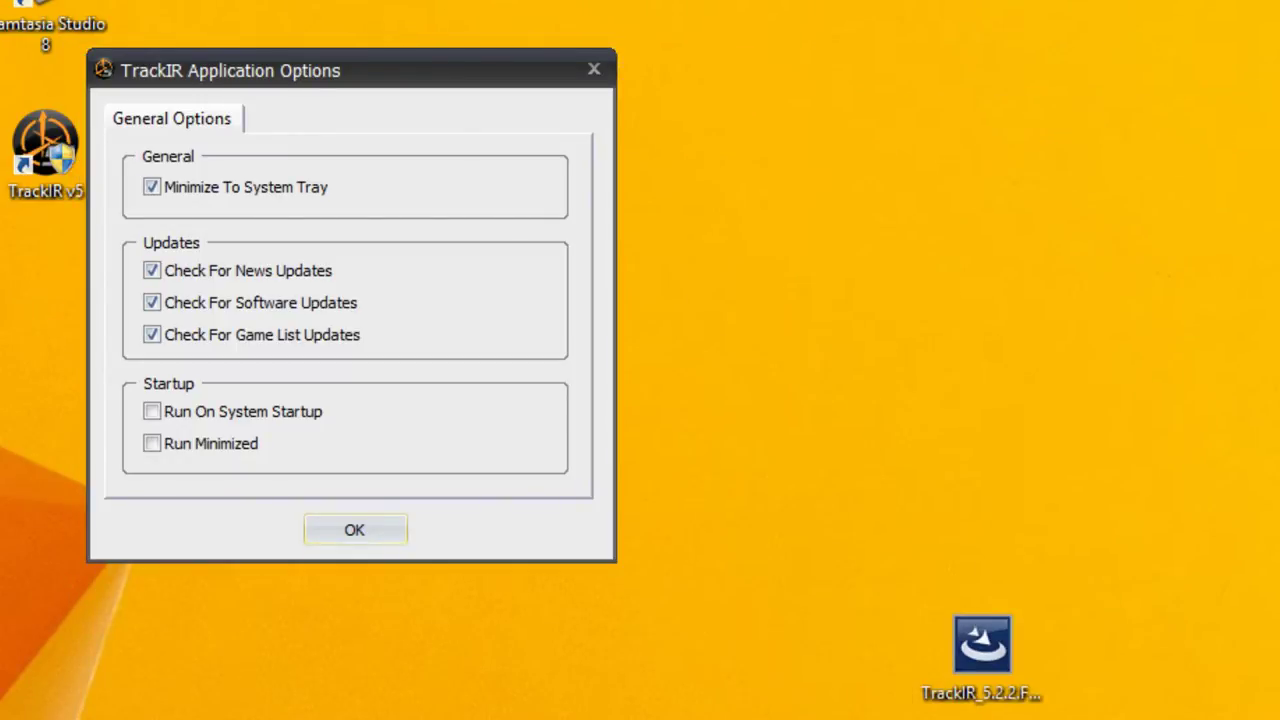
pyautogui.press('Return')
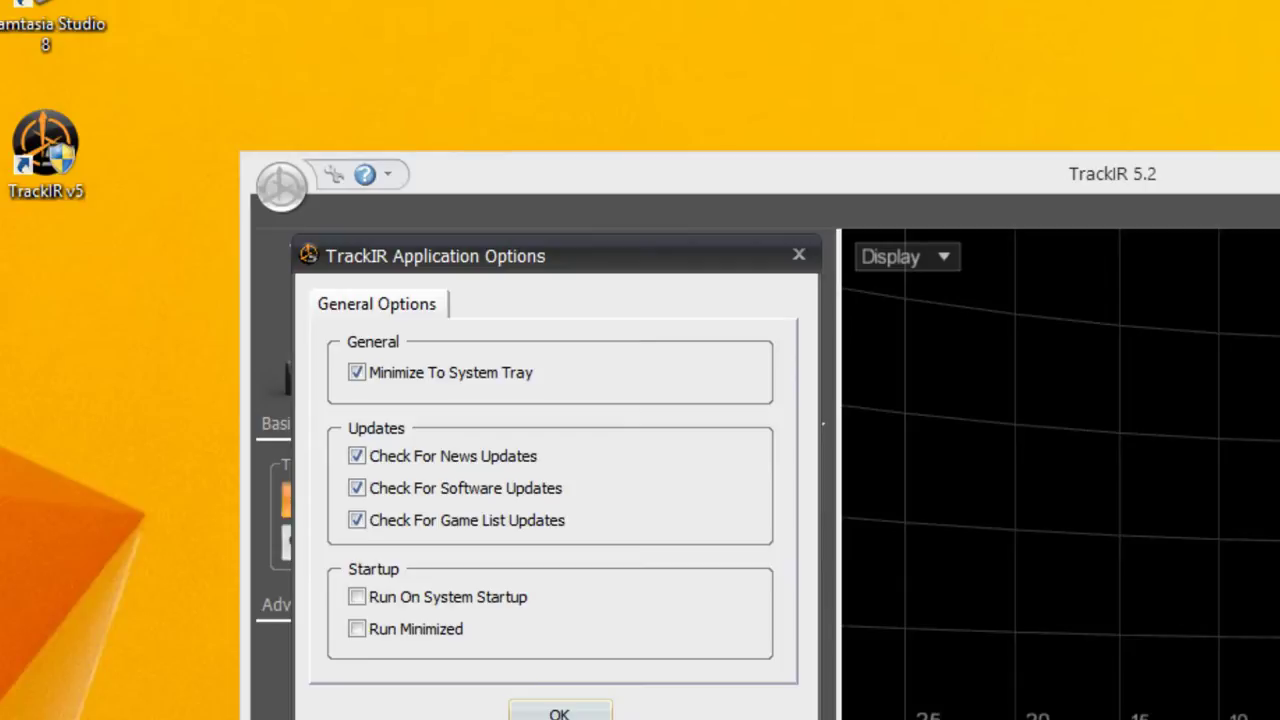
# Toggle Run On System Startup and Run Minimized in the application options and accept the dialog.
pyautogui.click(357, 597)
pyautogui.click(357, 629)
pyautogui.click(559, 711)
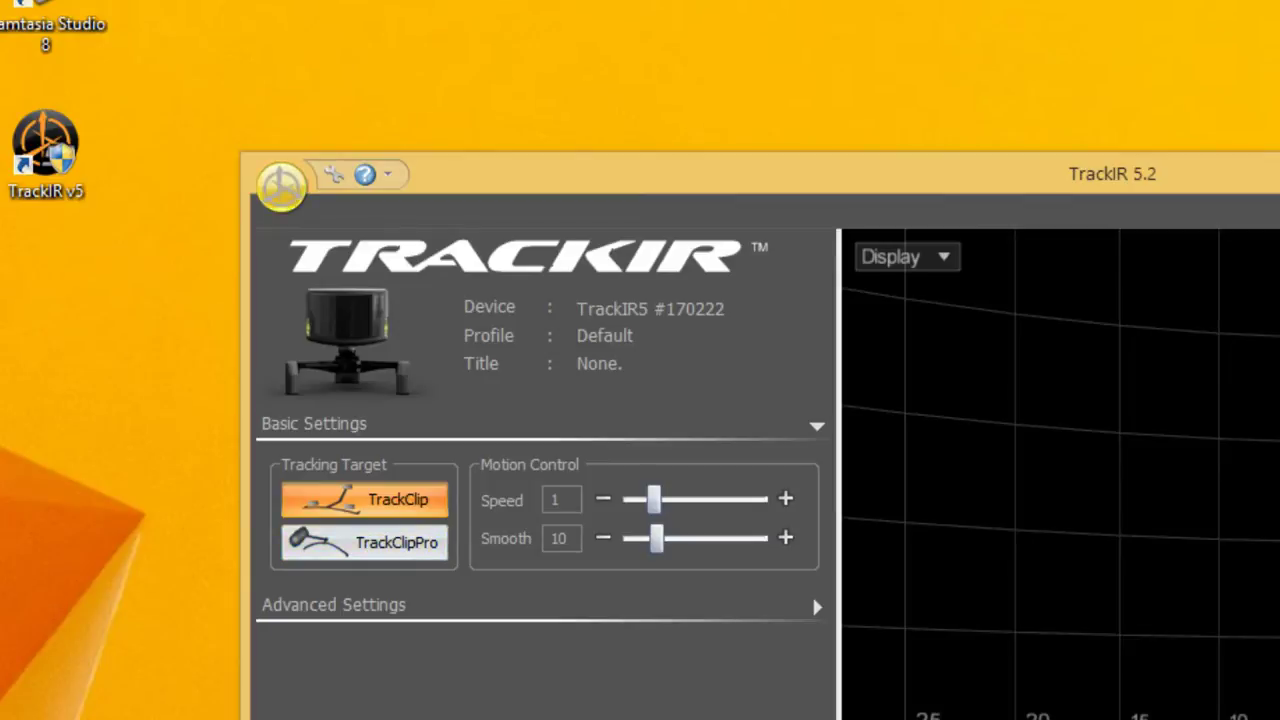
# Try to check for game updates and software updates, and revisit the application options.
pyautogui.click(281, 186)
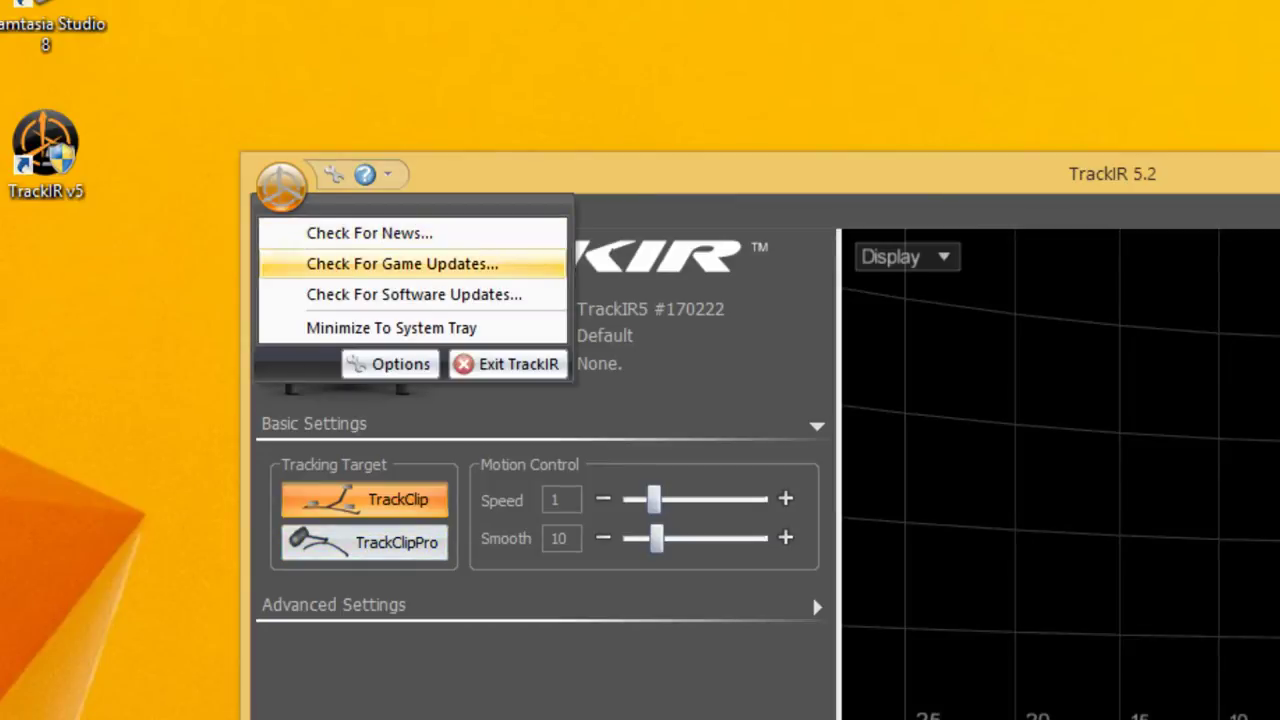
pyautogui.press('Return')
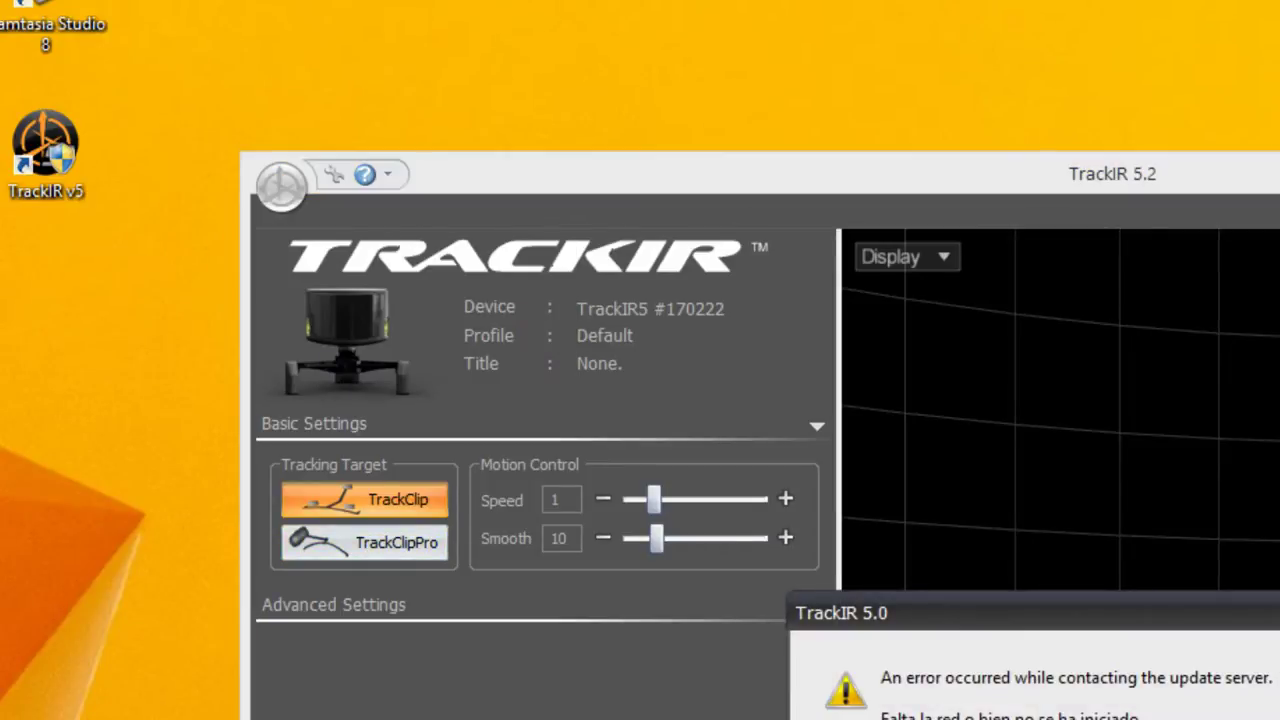
pyautogui.press('Return')
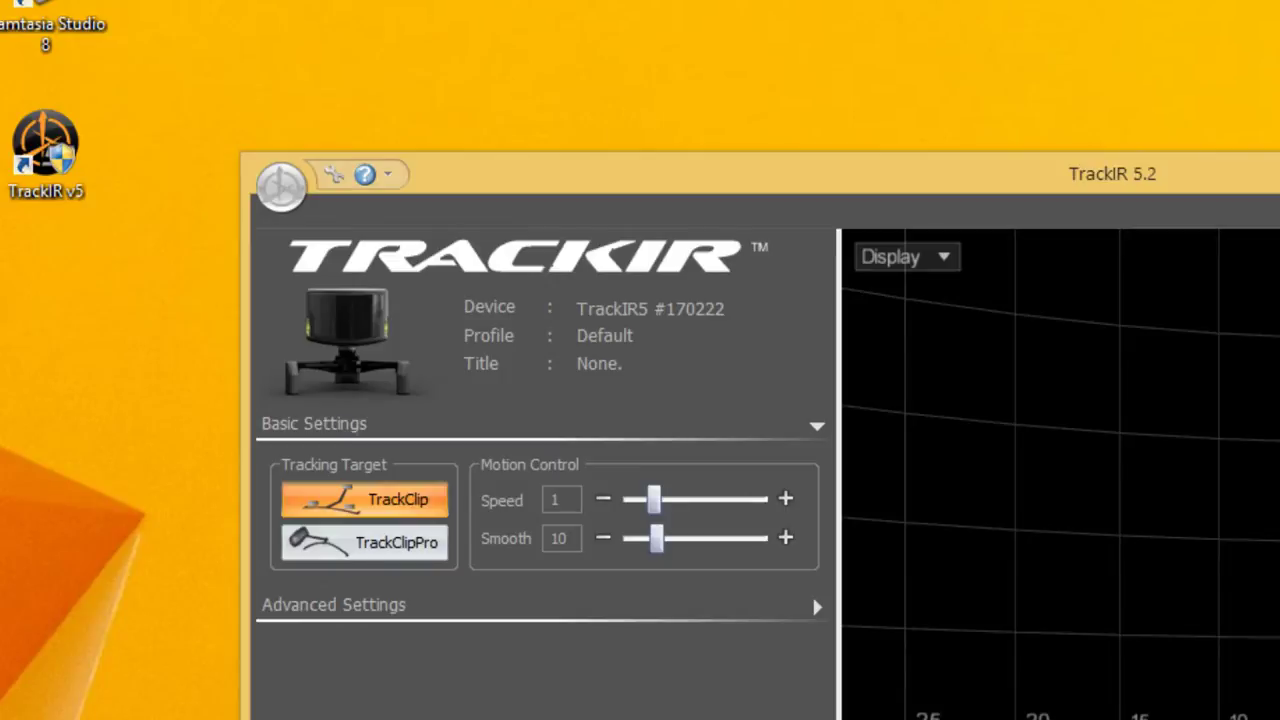
pyautogui.click(281, 187)
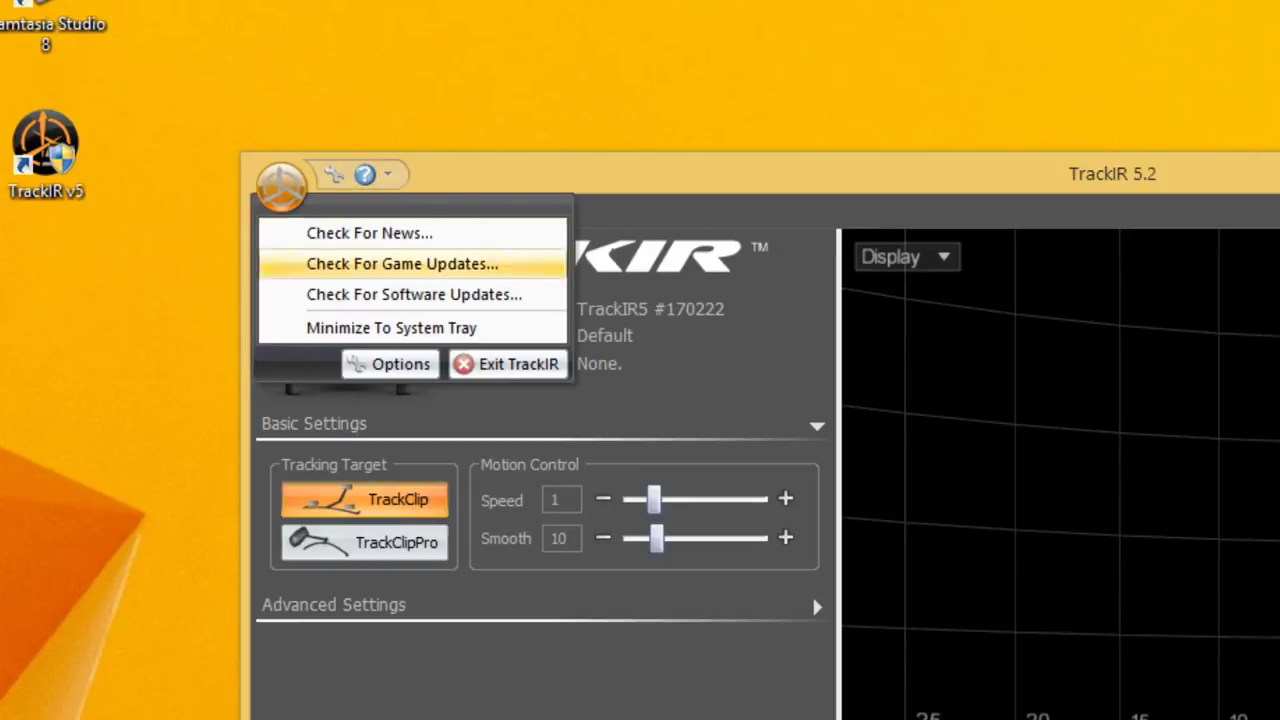
pyautogui.click(429, 291)
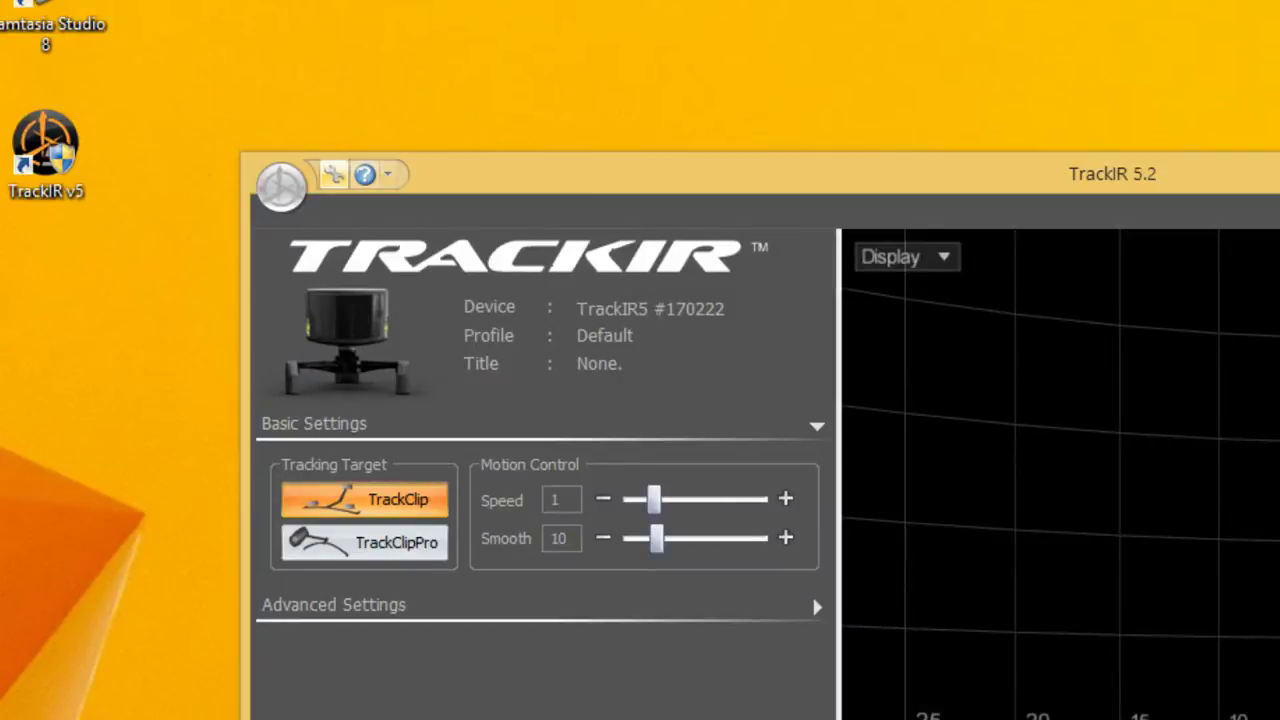
pyautogui.click(333, 174)
pyautogui.click(559, 713)
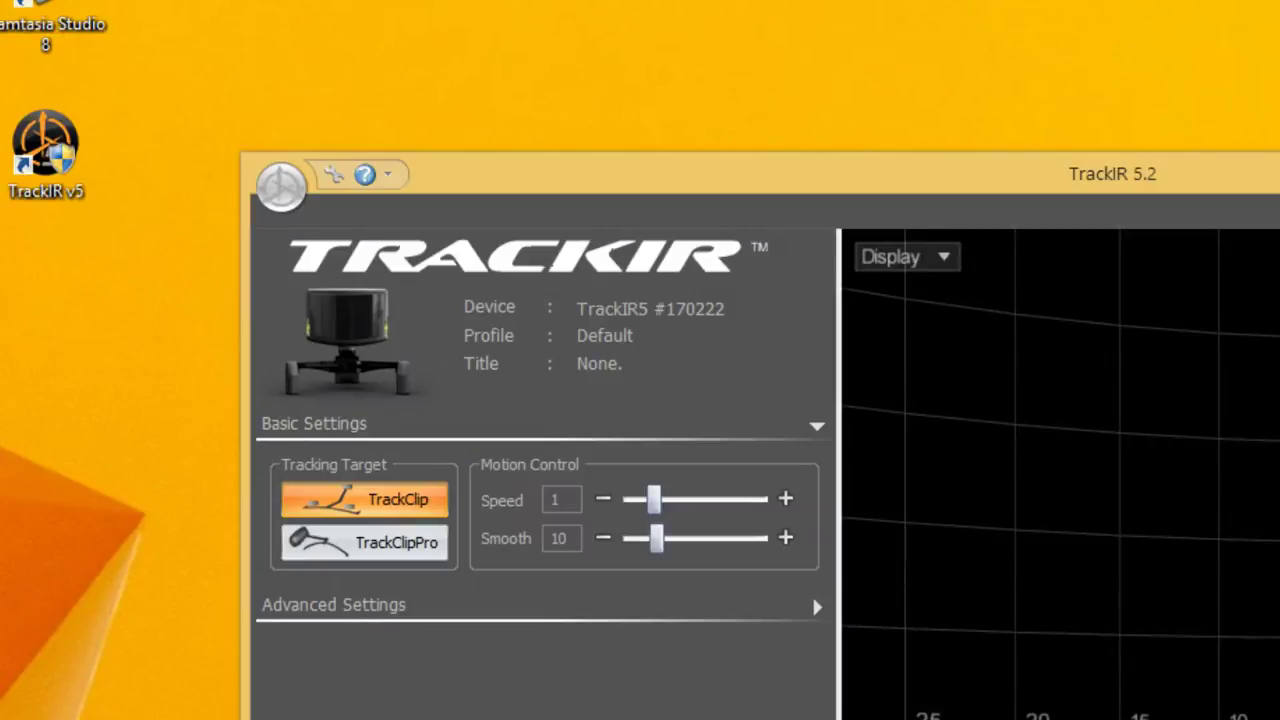
# Check for game updates in TrackIR to refresh its game support, and dismiss the notice.
pyautogui.click(281, 186)
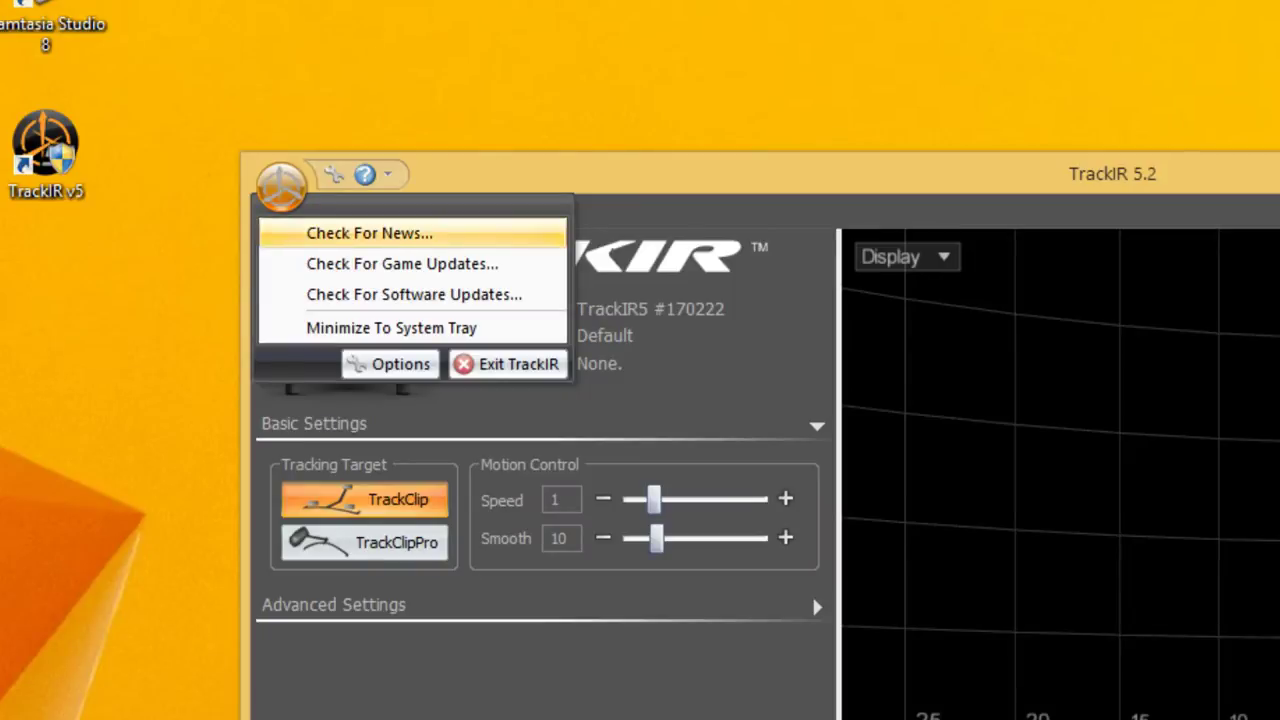
pyautogui.click(401, 264)
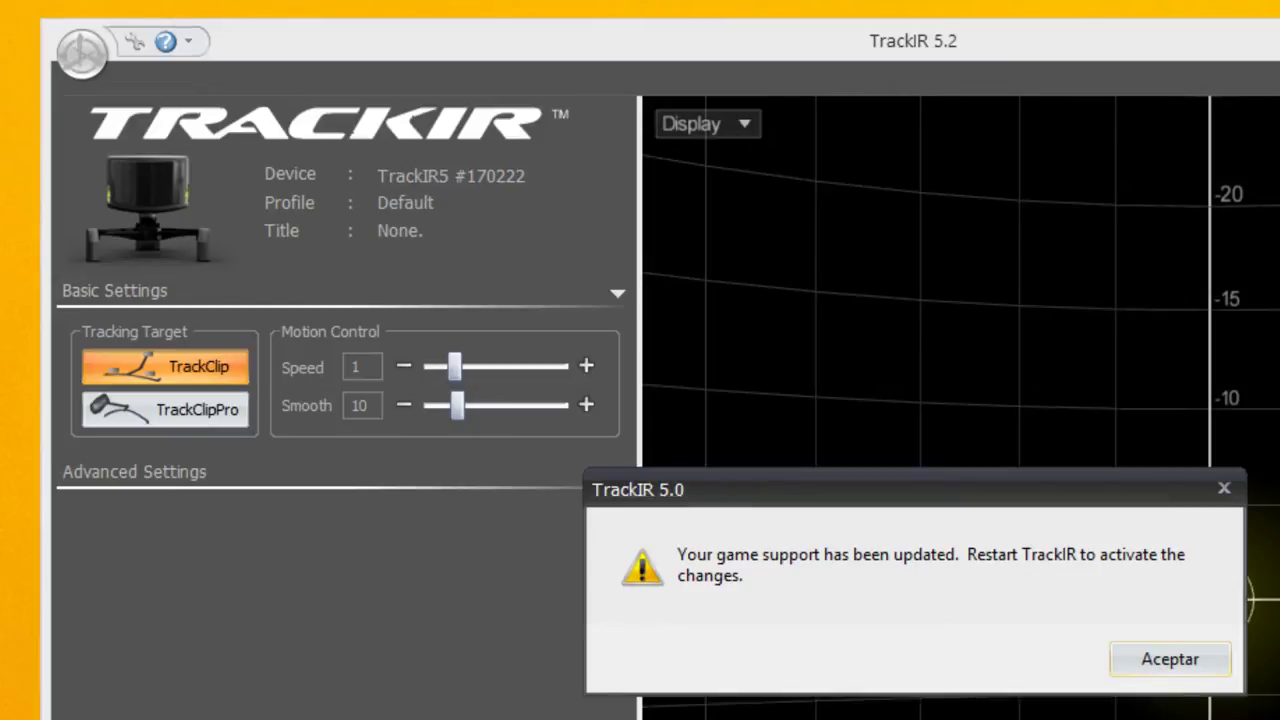
pyautogui.press('Return')
# Check for software updates and compare the installed TrackIR5 version with the most recent one available.
pyautogui.click(82, 52)
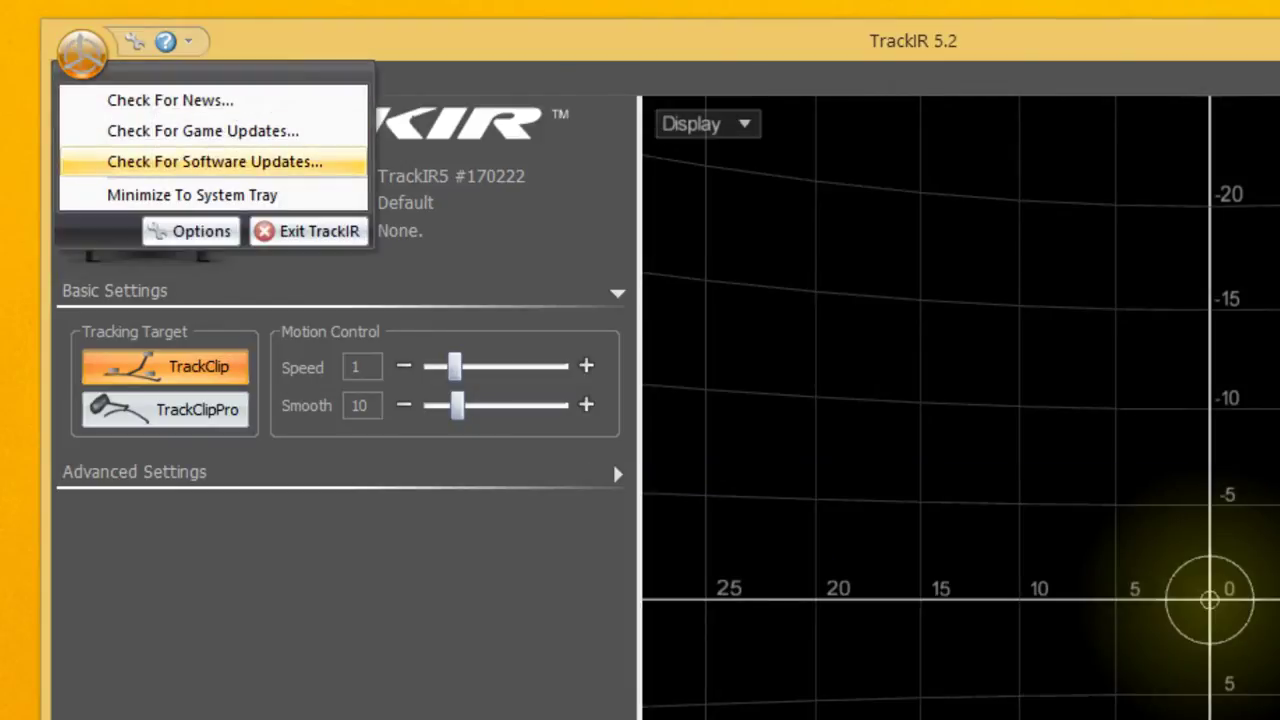
pyautogui.click(200, 160)
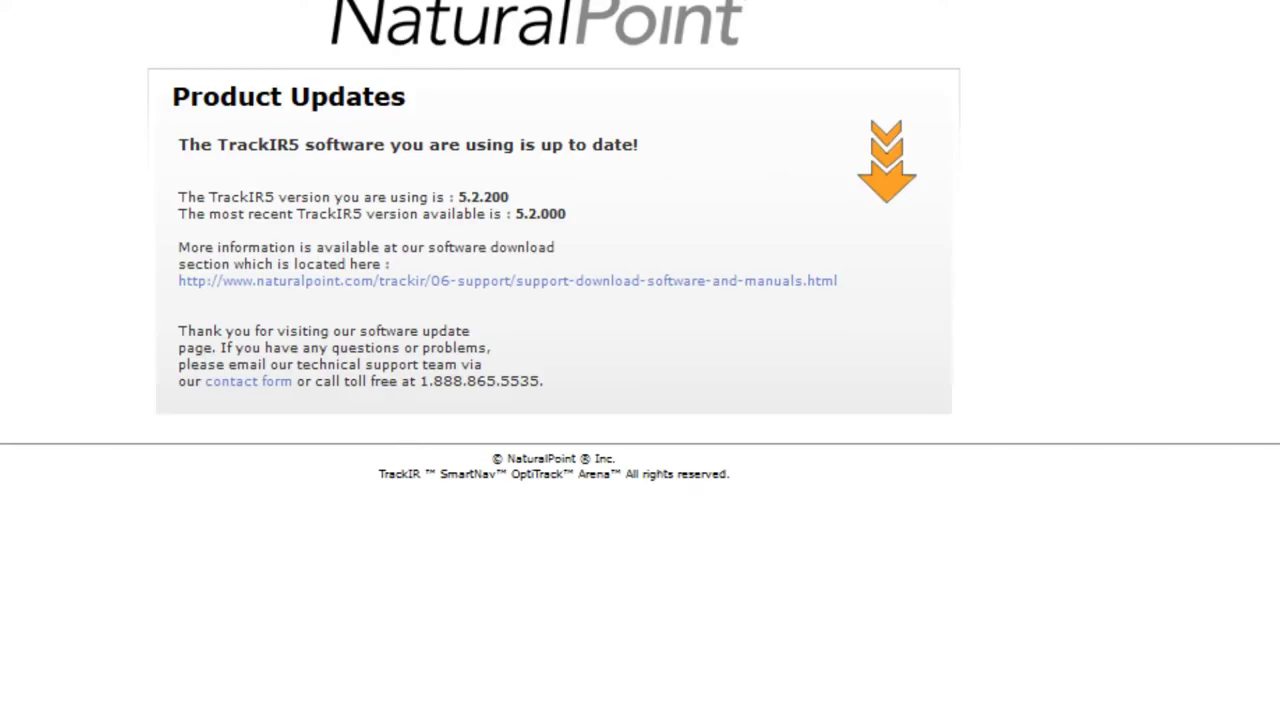
pyautogui.moveTo(196, 197); pyautogui.dragTo(310, 214)
pyautogui.click(310, 214)
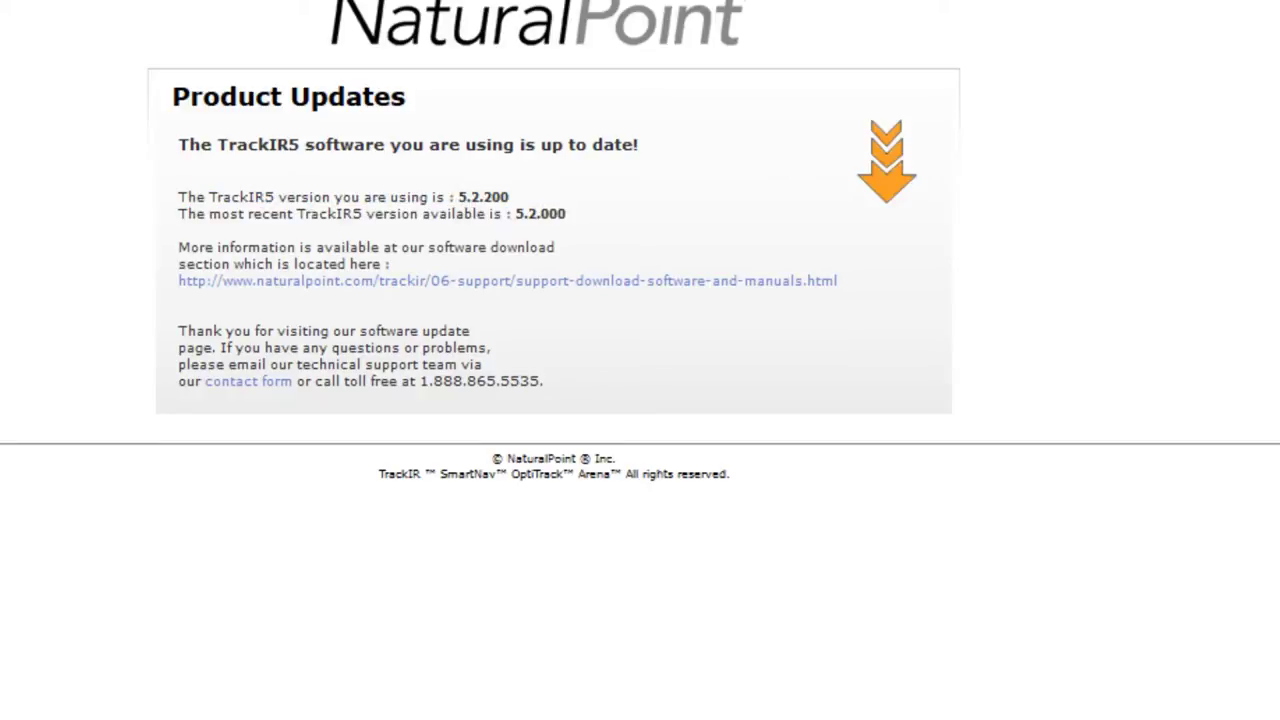
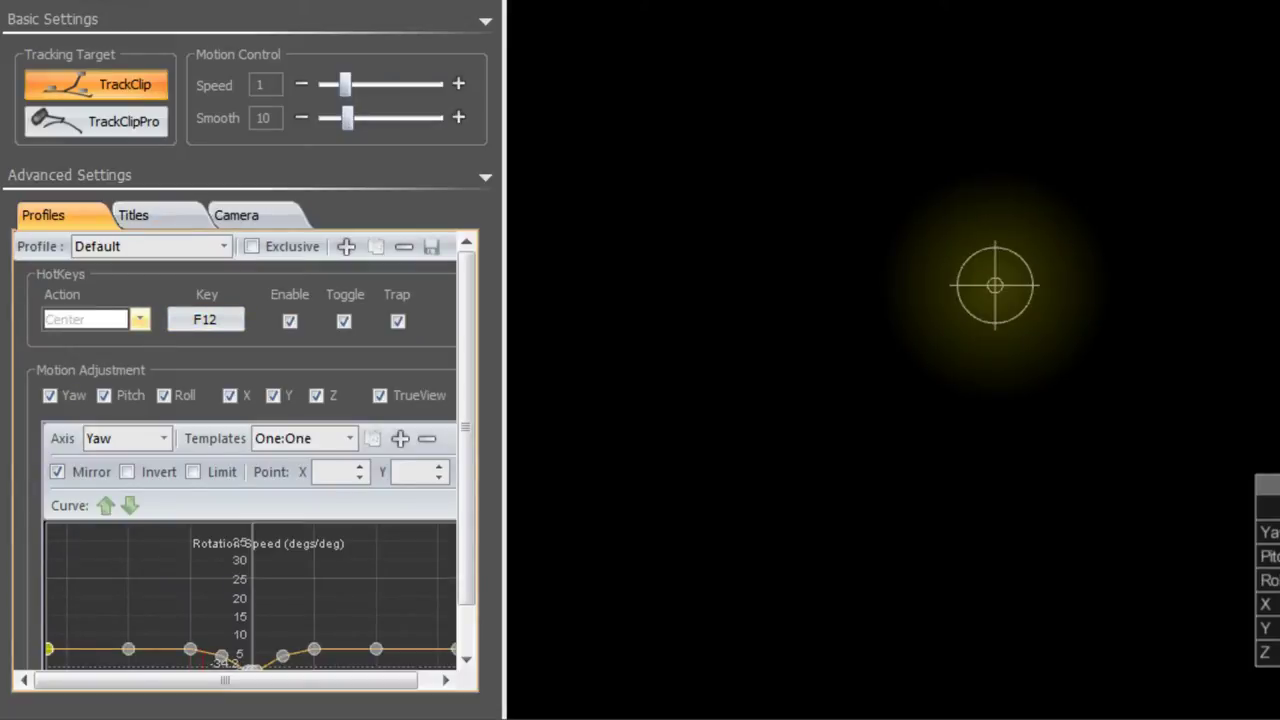
# Select Center as the hotkey action in the Default profile and review the available profiles.
pyautogui.click(139, 319)
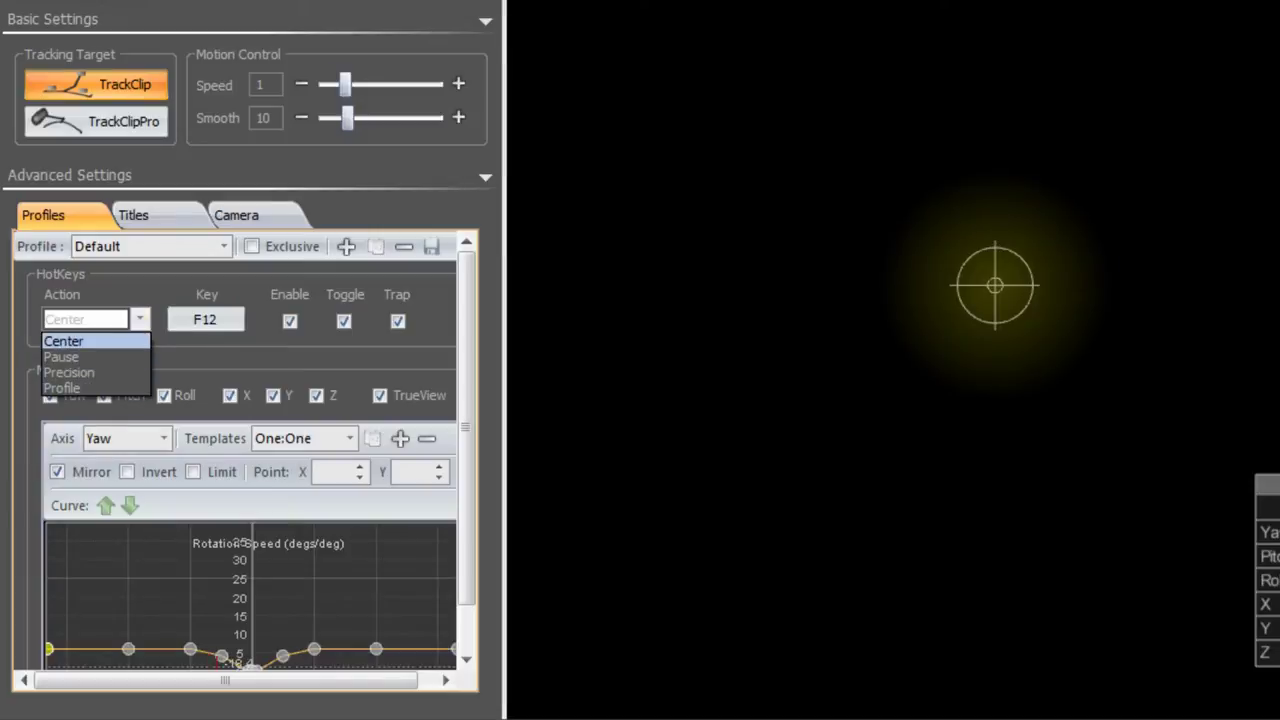
pyautogui.click(64, 341)
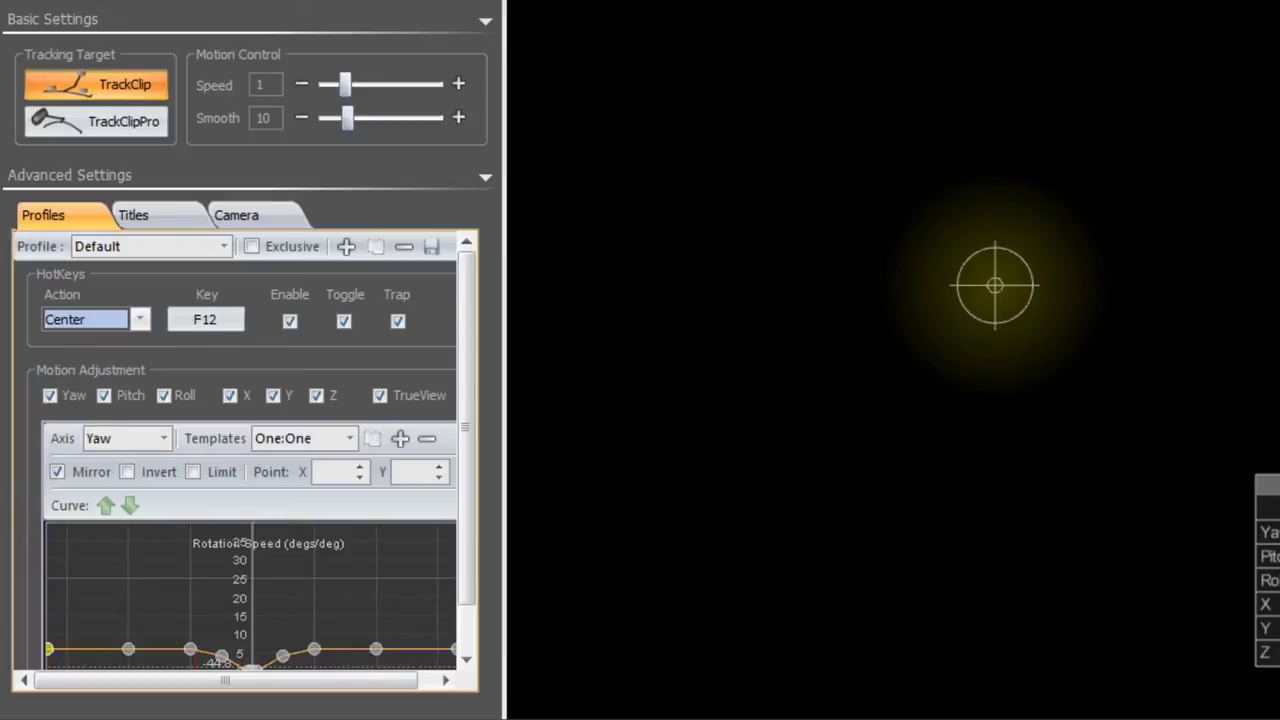
pyautogui.click(223, 246)
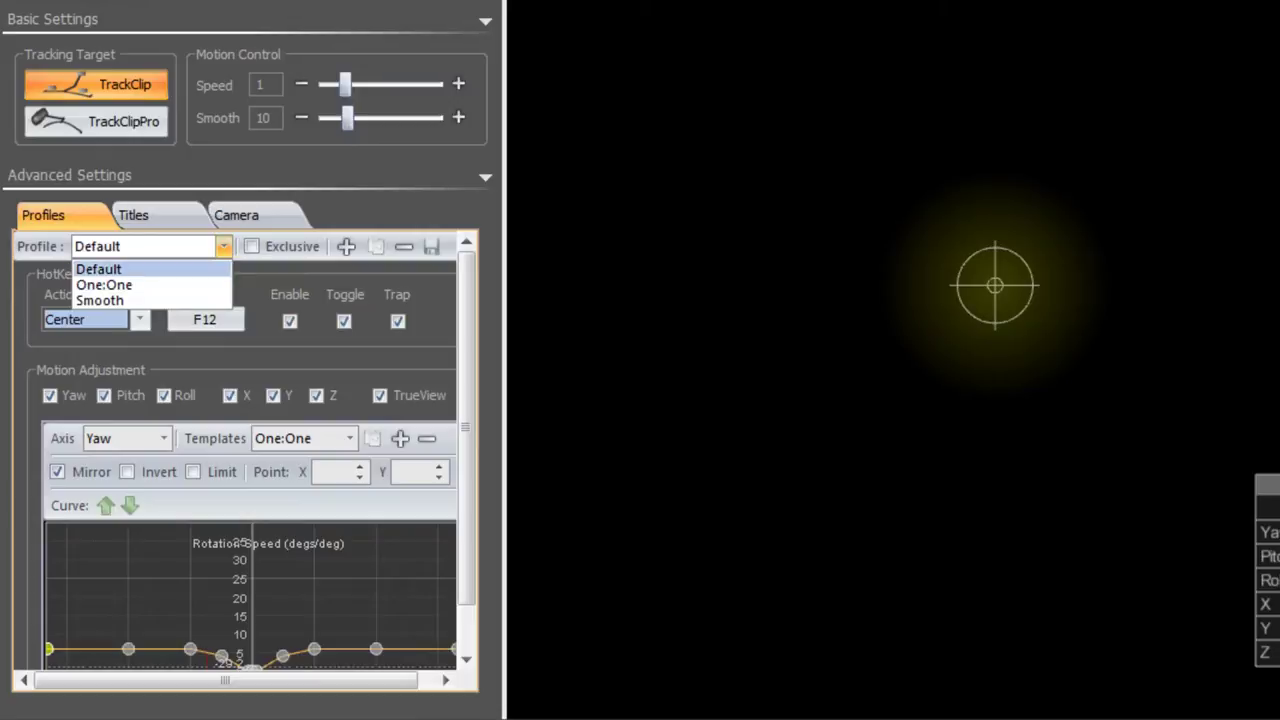
pyautogui.click(223, 246)
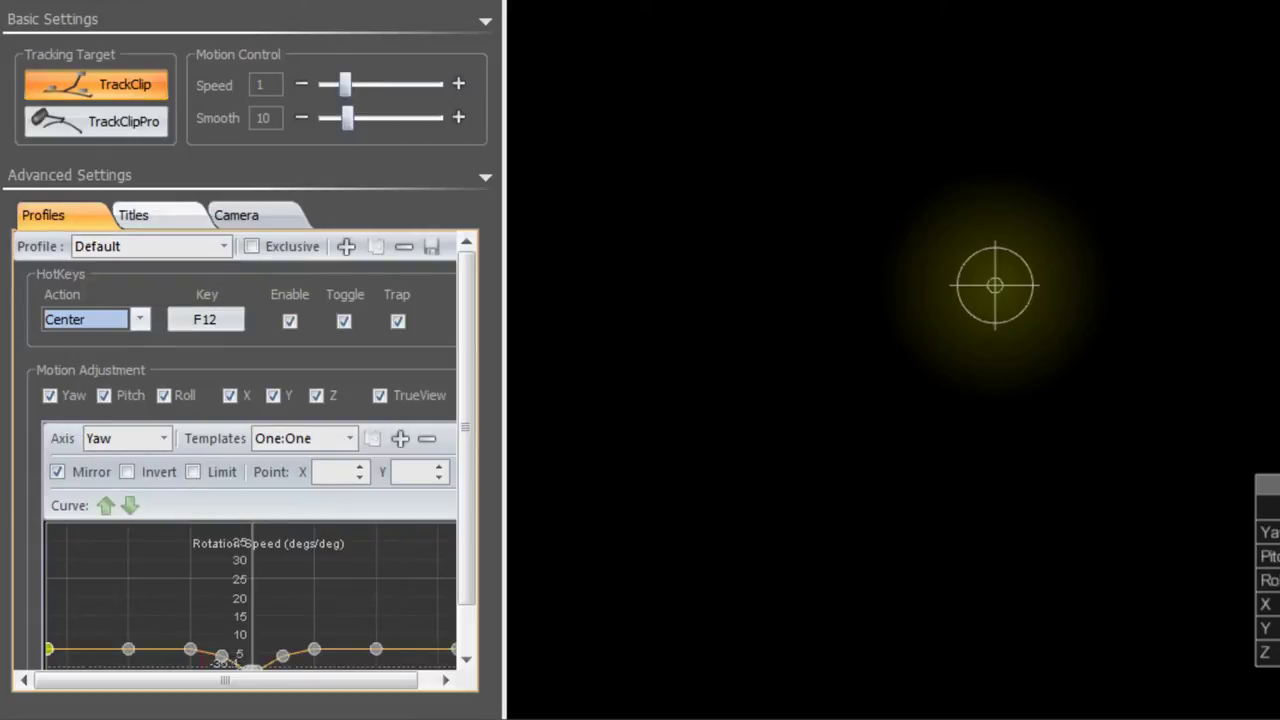
# Review the supported titles and their assigned profiles, locating Flight Simulator 2004, Flight Simulator X and Prepar3D in the list.
pyautogui.click(158, 215)
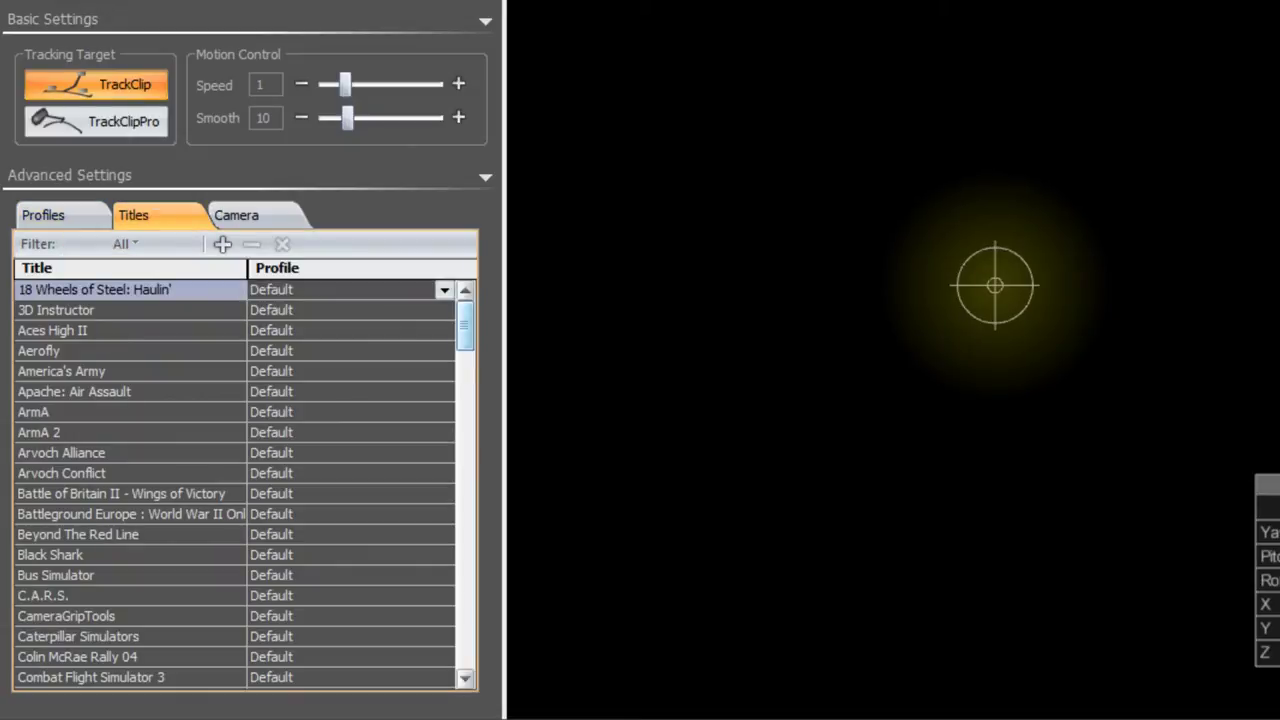
pyautogui.scroll(-16, 235, 480)
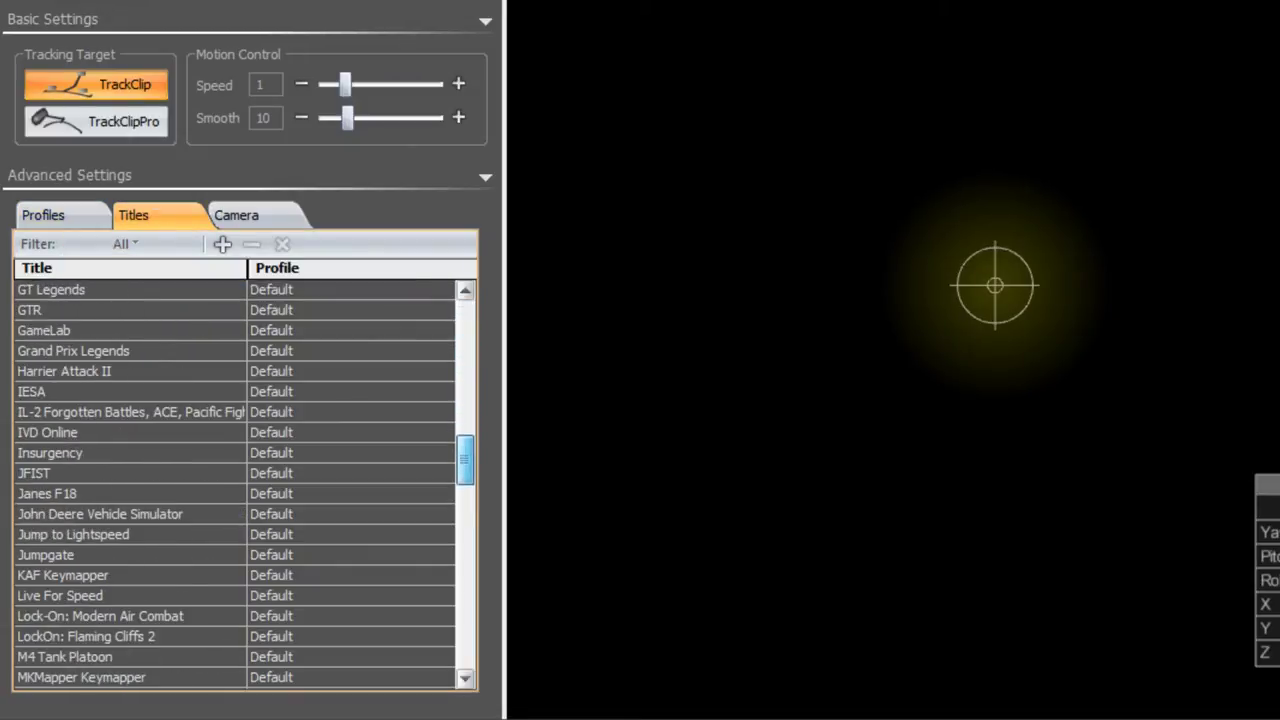
pyautogui.moveTo(464, 460); pyautogui.dragTo(464, 432)
pyautogui.click(130, 391)
pyautogui.click(130, 412)
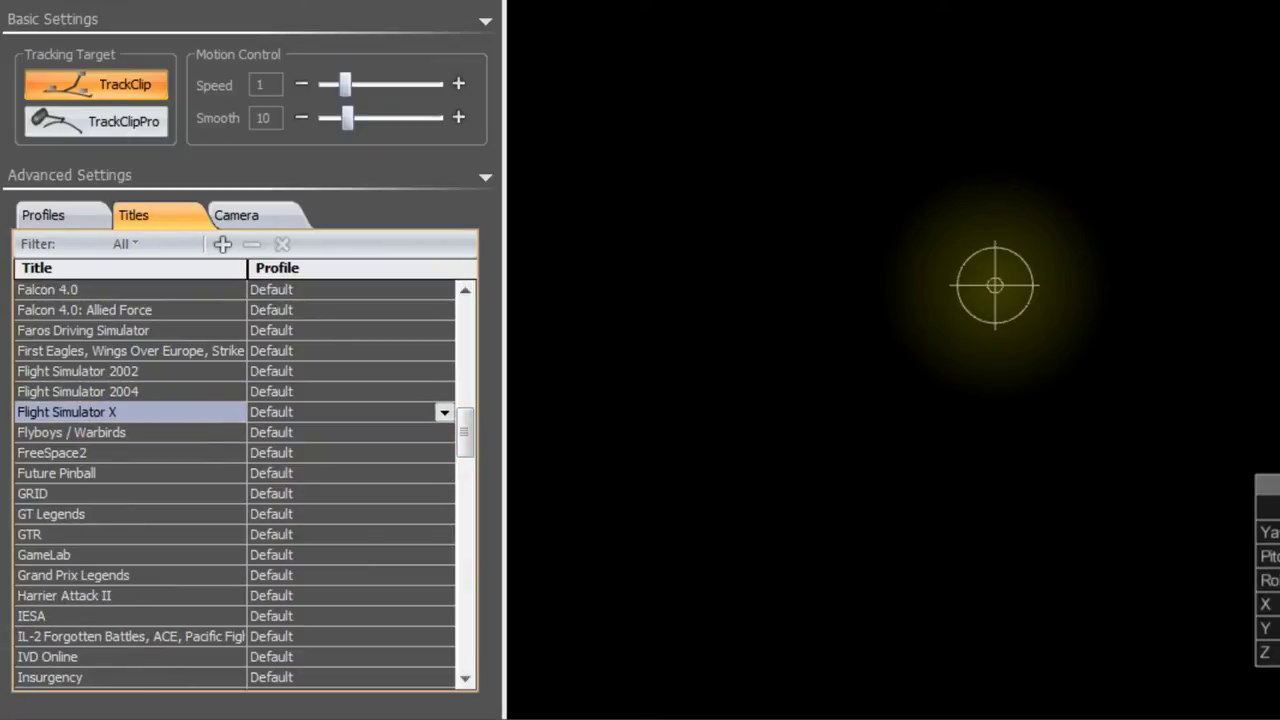
pyautogui.moveTo(464, 432); pyautogui.dragTo(464, 539)
pyautogui.click(130, 432)
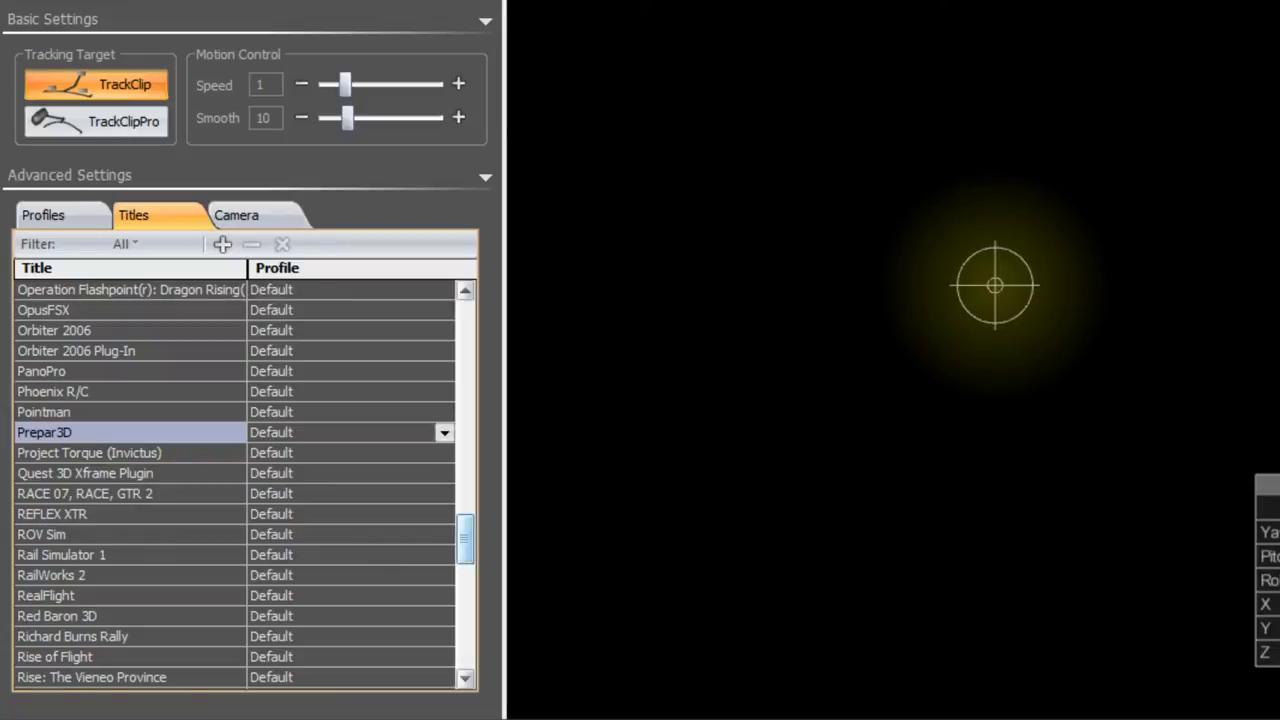
pyautogui.moveTo(464, 539)
pyautogui.mouseDown()
pyautogui.moveTo(464, 325)
pyautogui.moveTo(464, 525)
pyautogui.mouseUp()
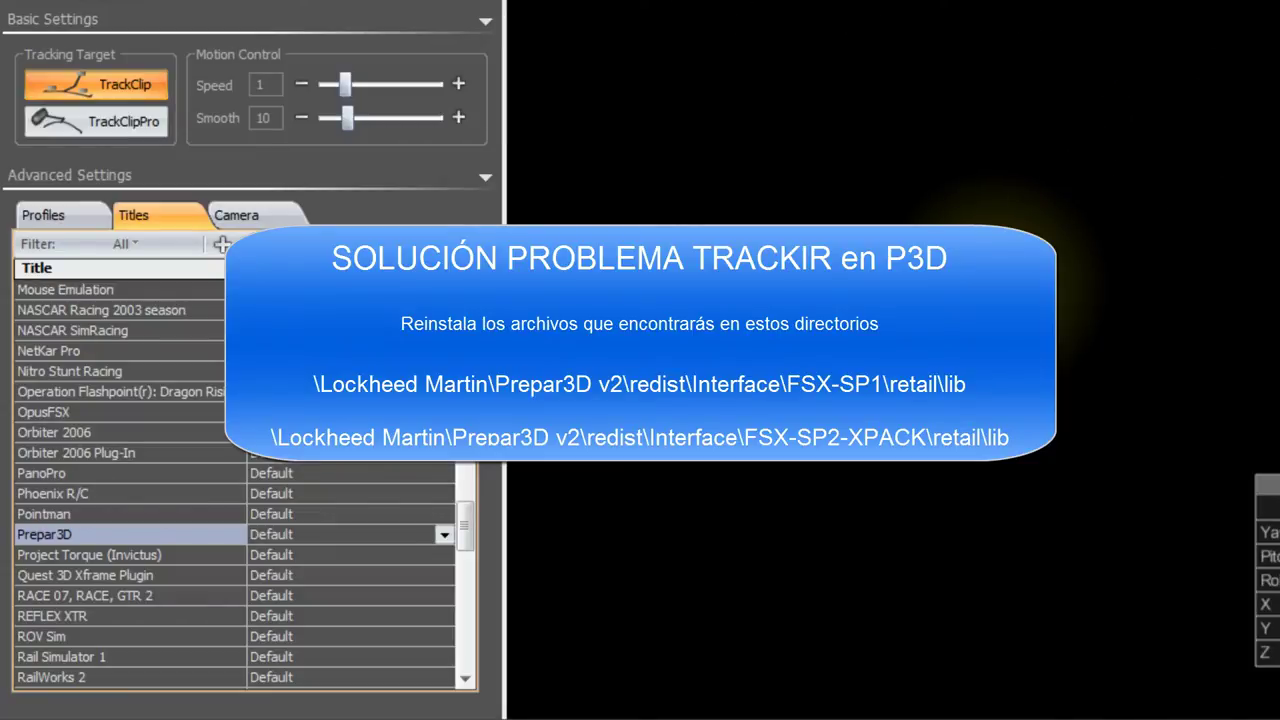
pyautogui.scroll(20, 245, 480)
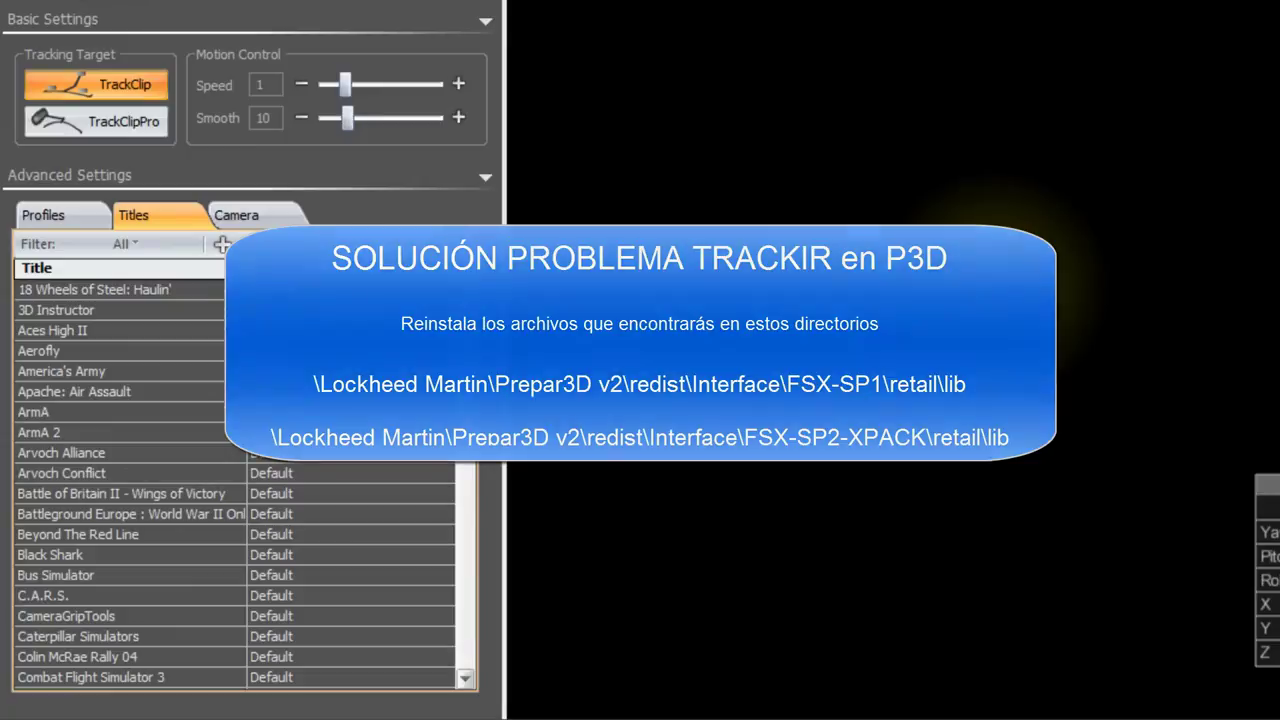
# Create a new TrackIR profile named FSX.
pyautogui.click(60, 215)
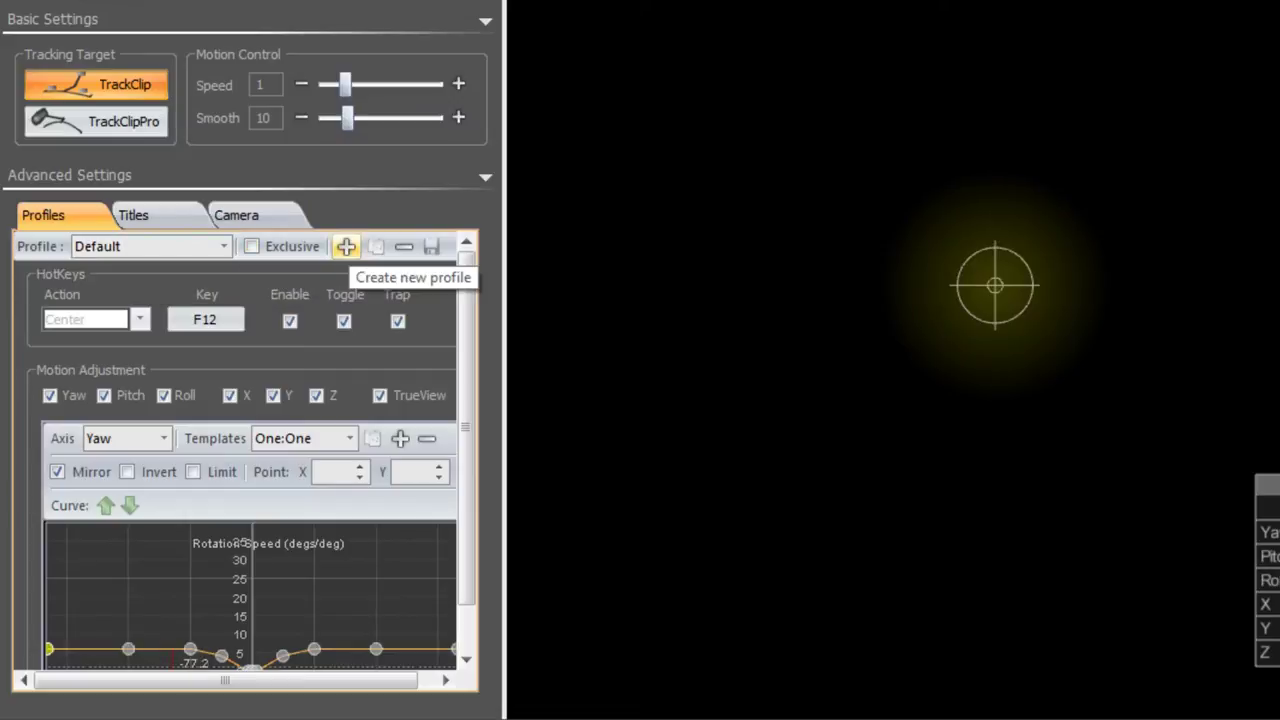
pyautogui.click(346, 246)
pyautogui.write('FSX')
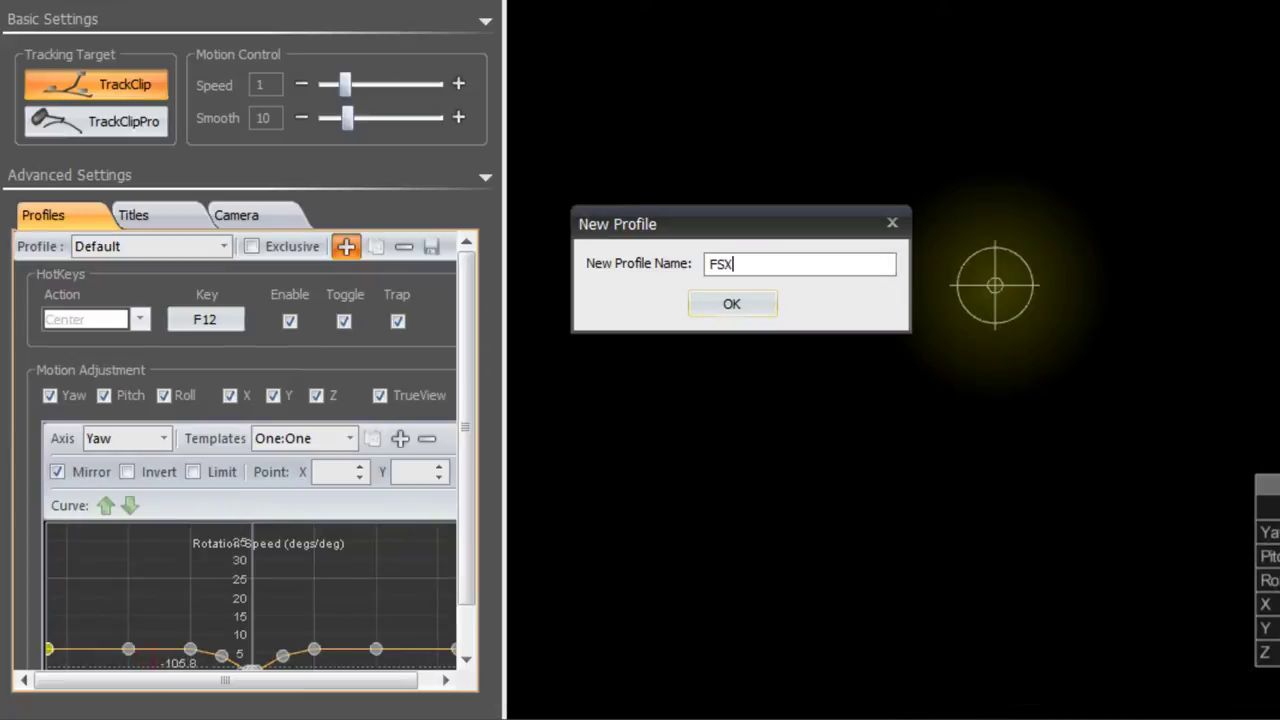
pyautogui.click(732, 304)
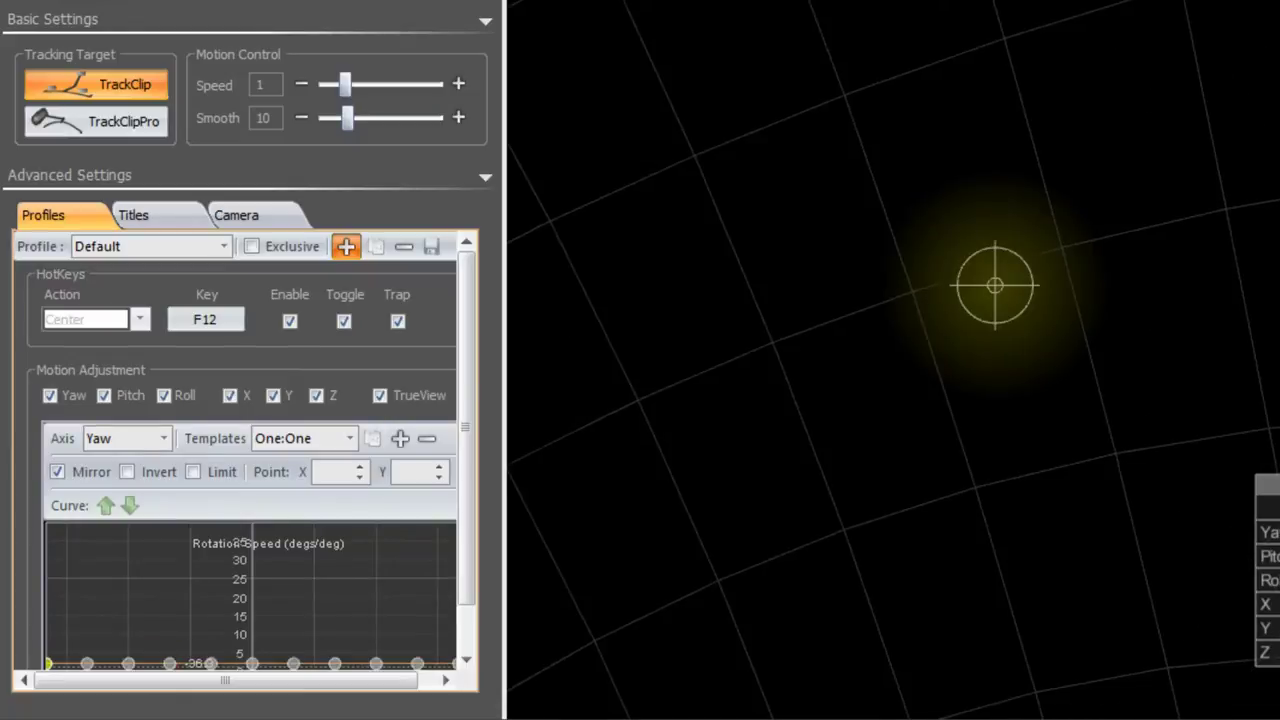
# Switch back to the Default profile and select Center as its hotkey action.
pyautogui.click(223, 246)
pyautogui.click(99, 269)
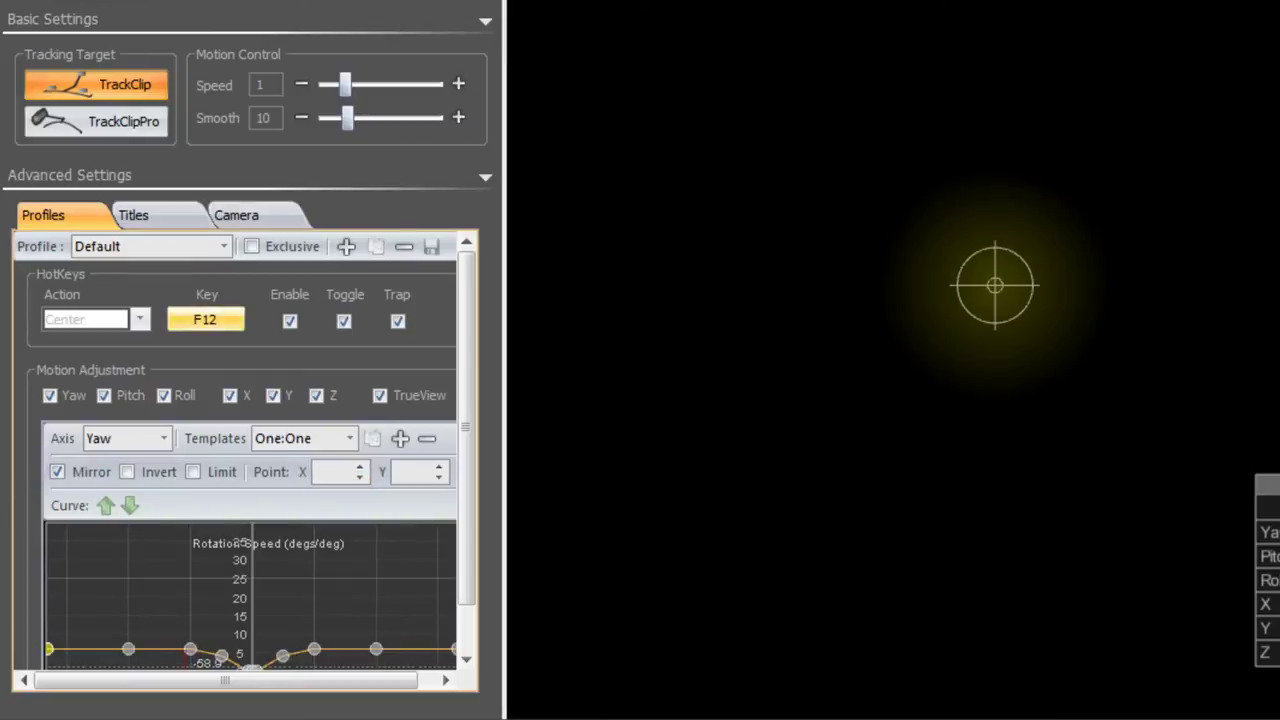
pyautogui.click(139, 319)
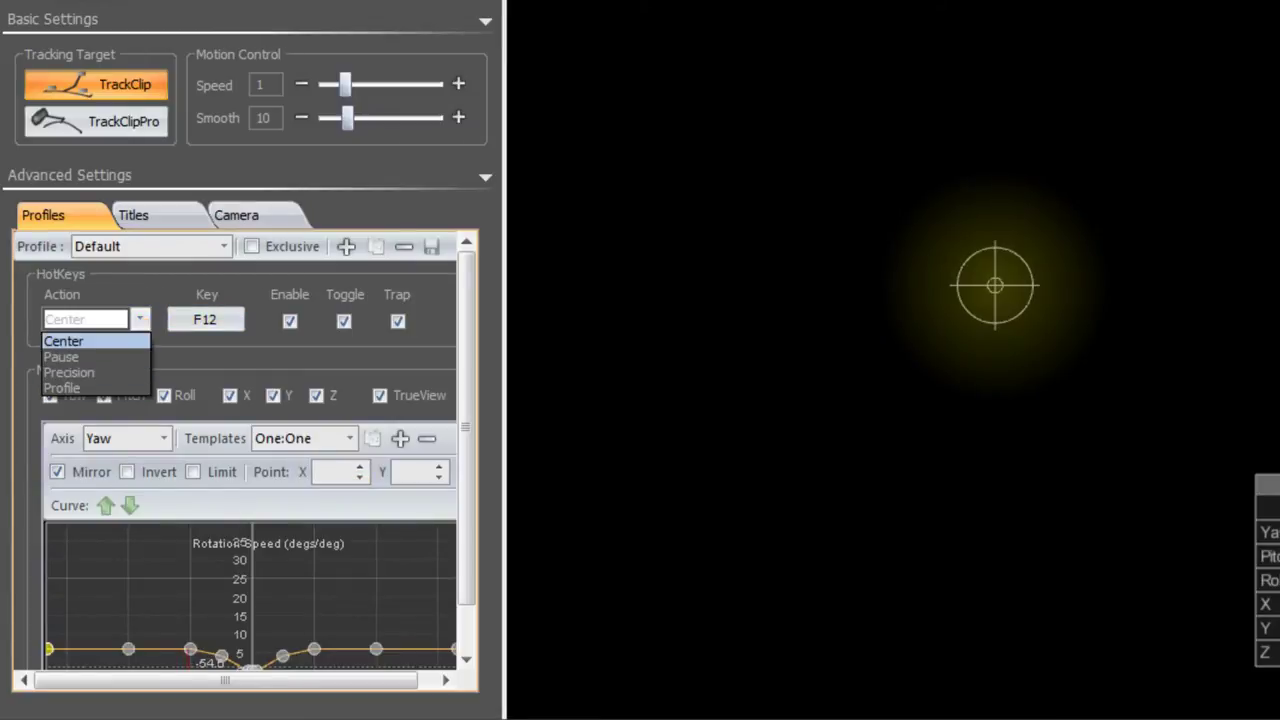
pyautogui.click(95, 341)
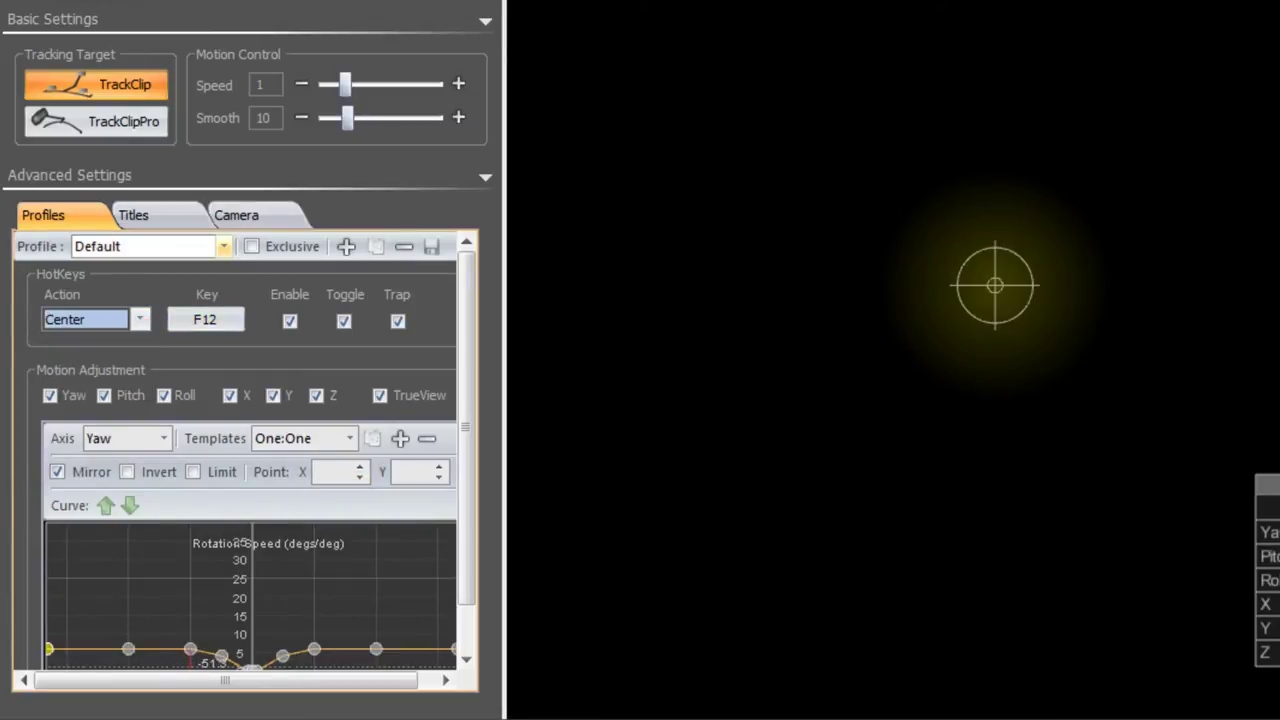
# Switch to the FSX profile, select its Center hotkey action, and save the profile as exclusive.
pyautogui.click(224, 246)
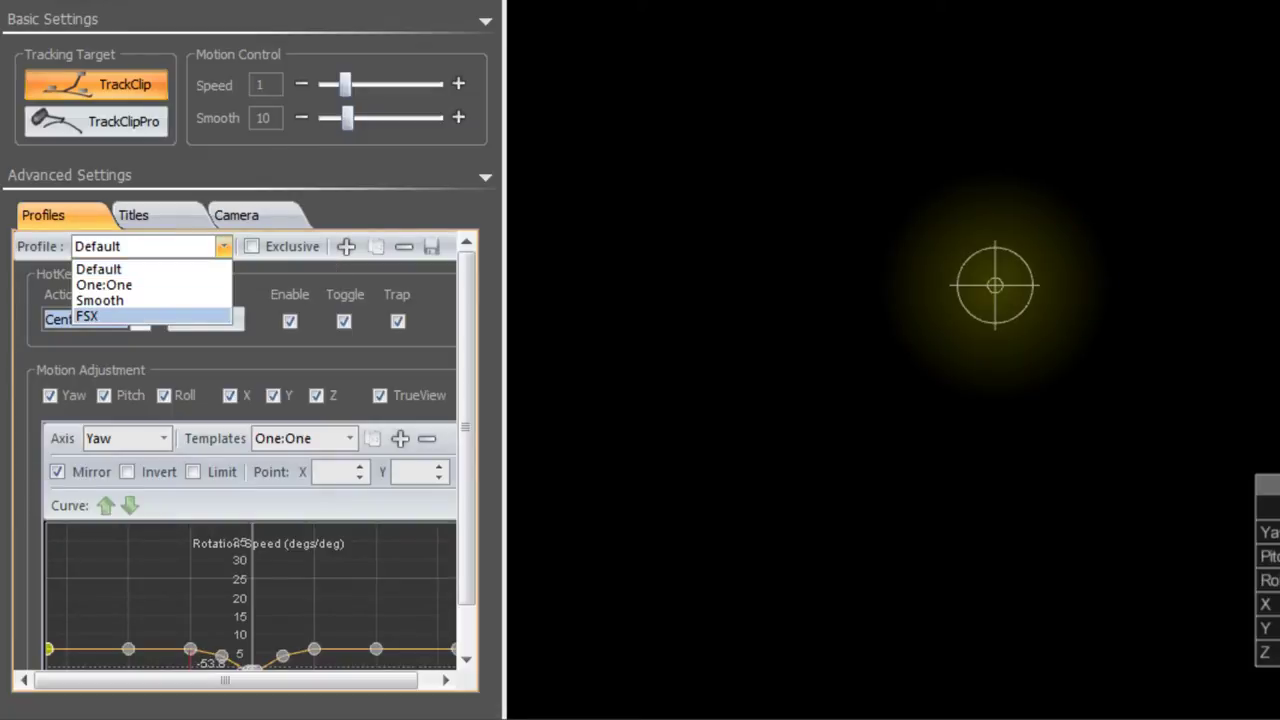
pyautogui.click(90, 316)
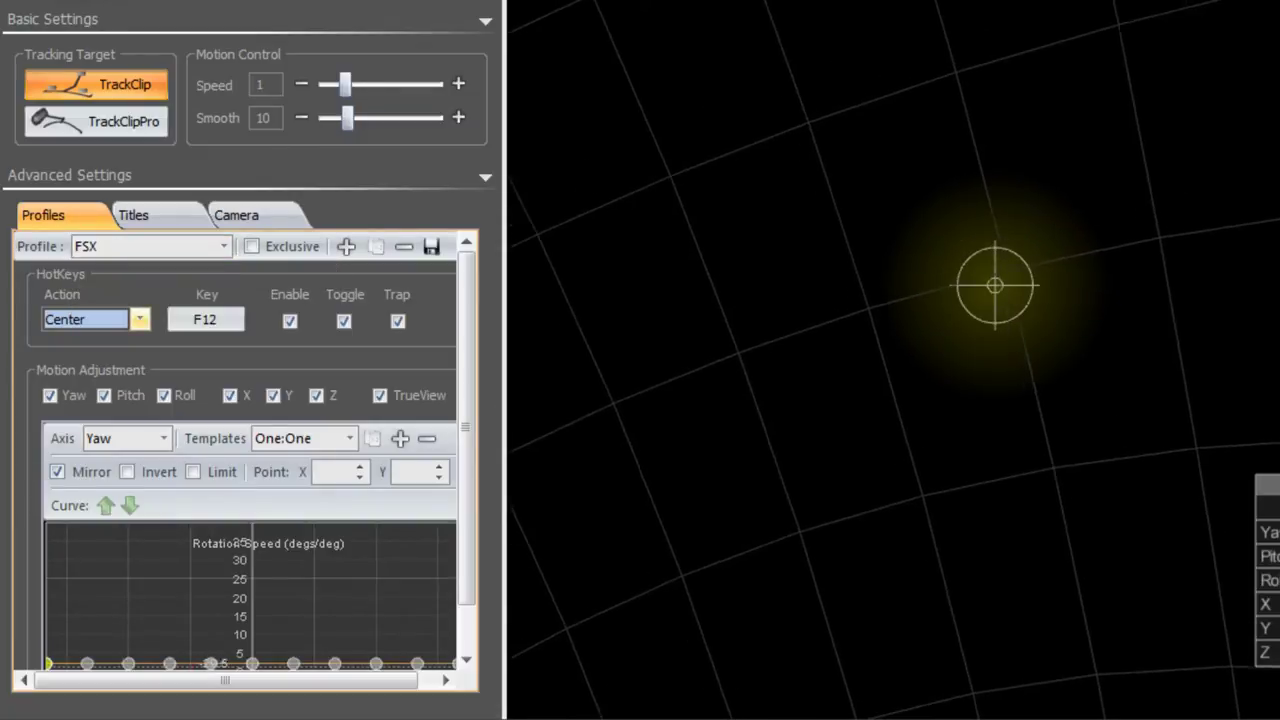
pyautogui.click(139, 319)
pyautogui.click(95, 341)
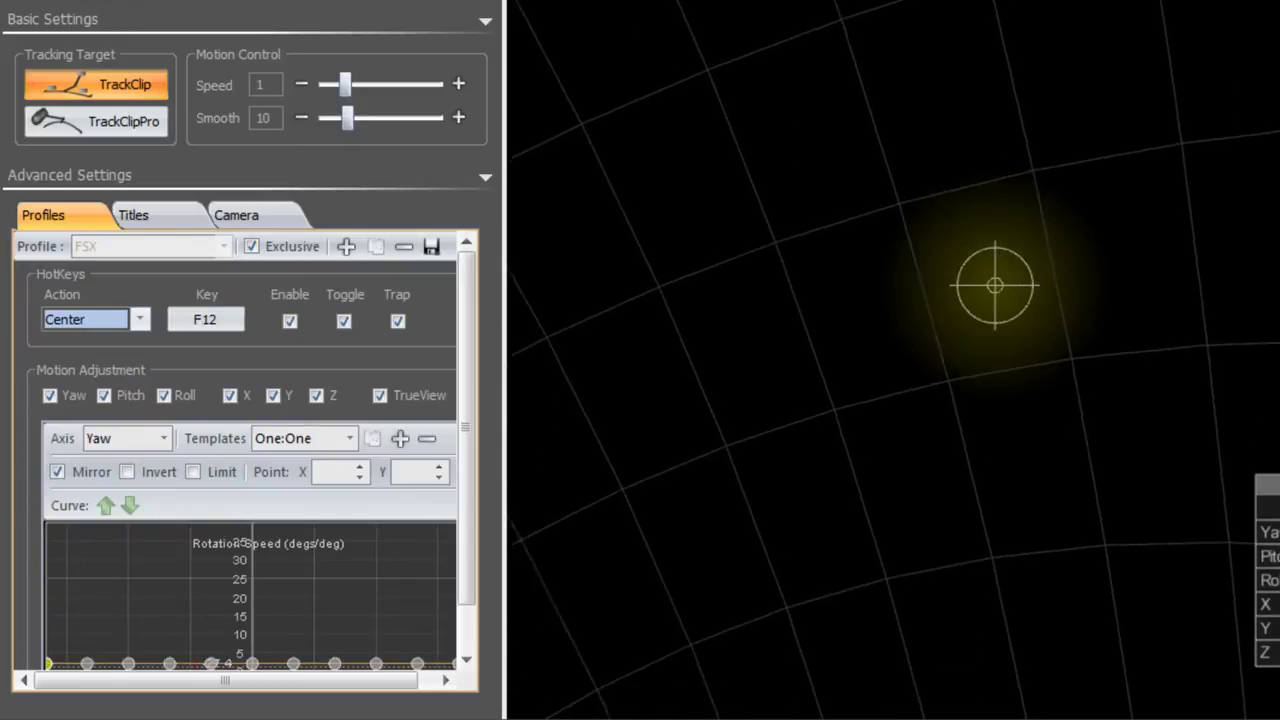
pyautogui.click(431, 246)
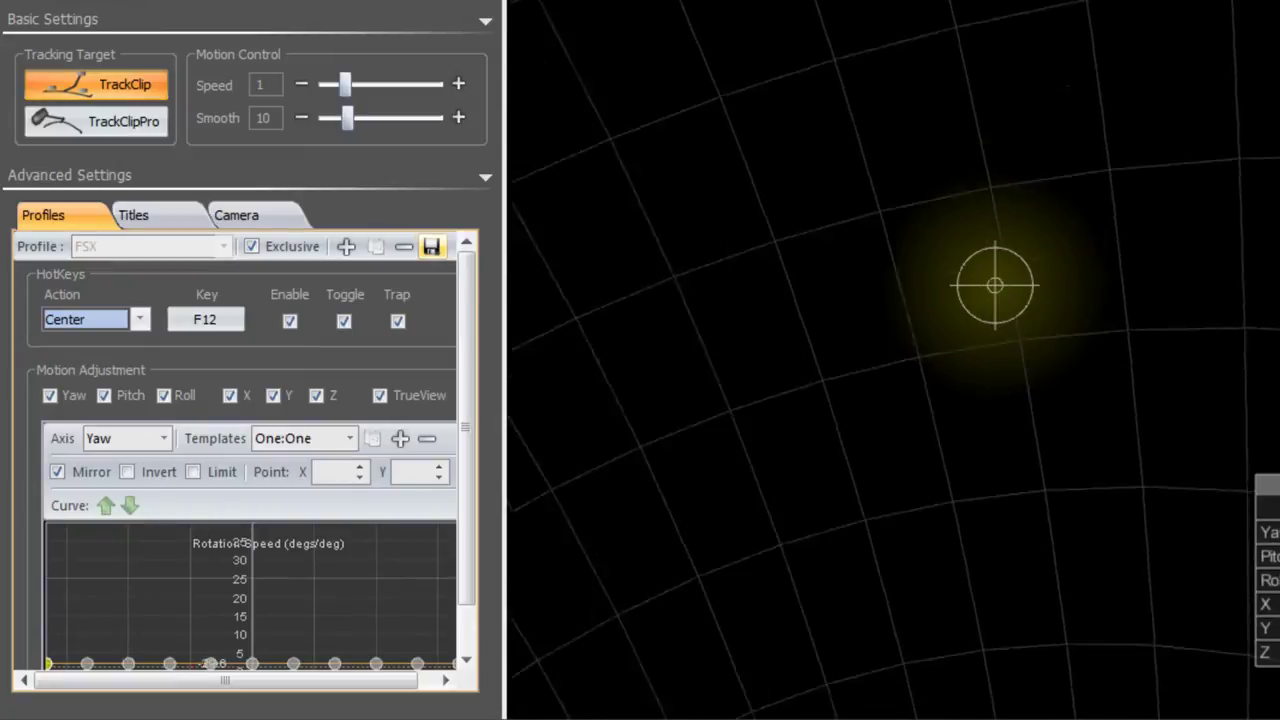
pyautogui.press('F12')
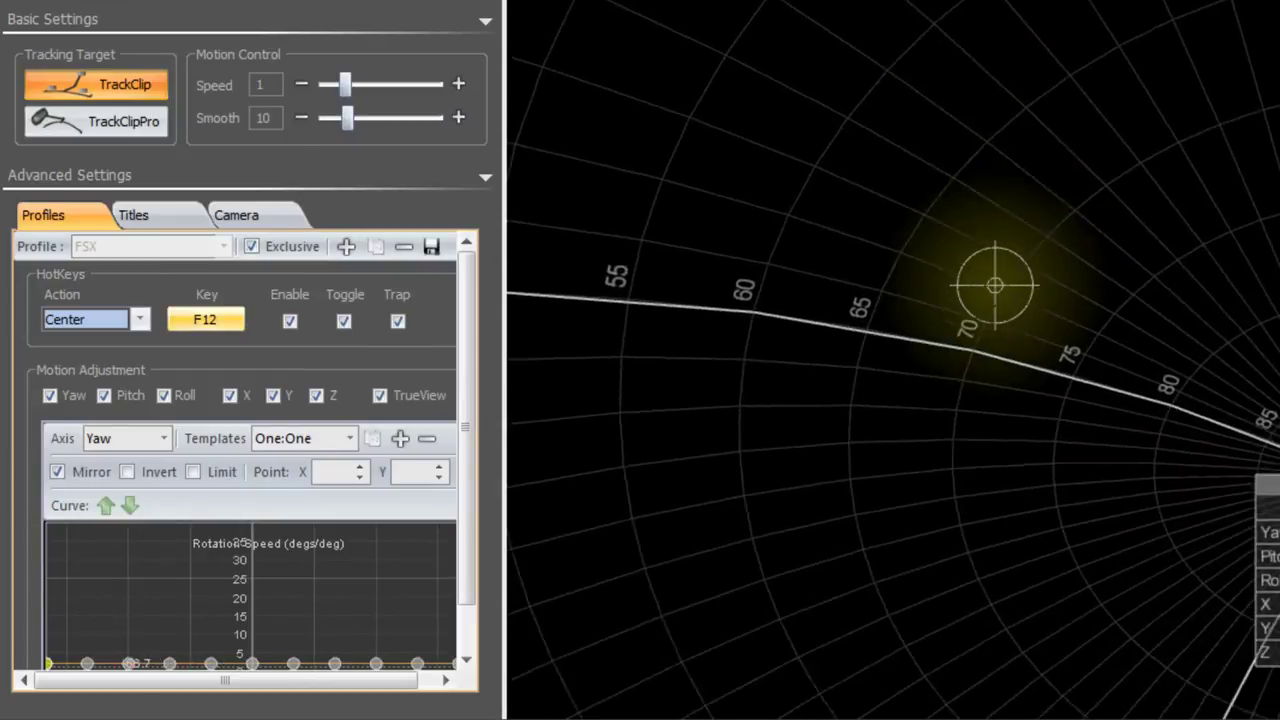
pyautogui.press('F12')
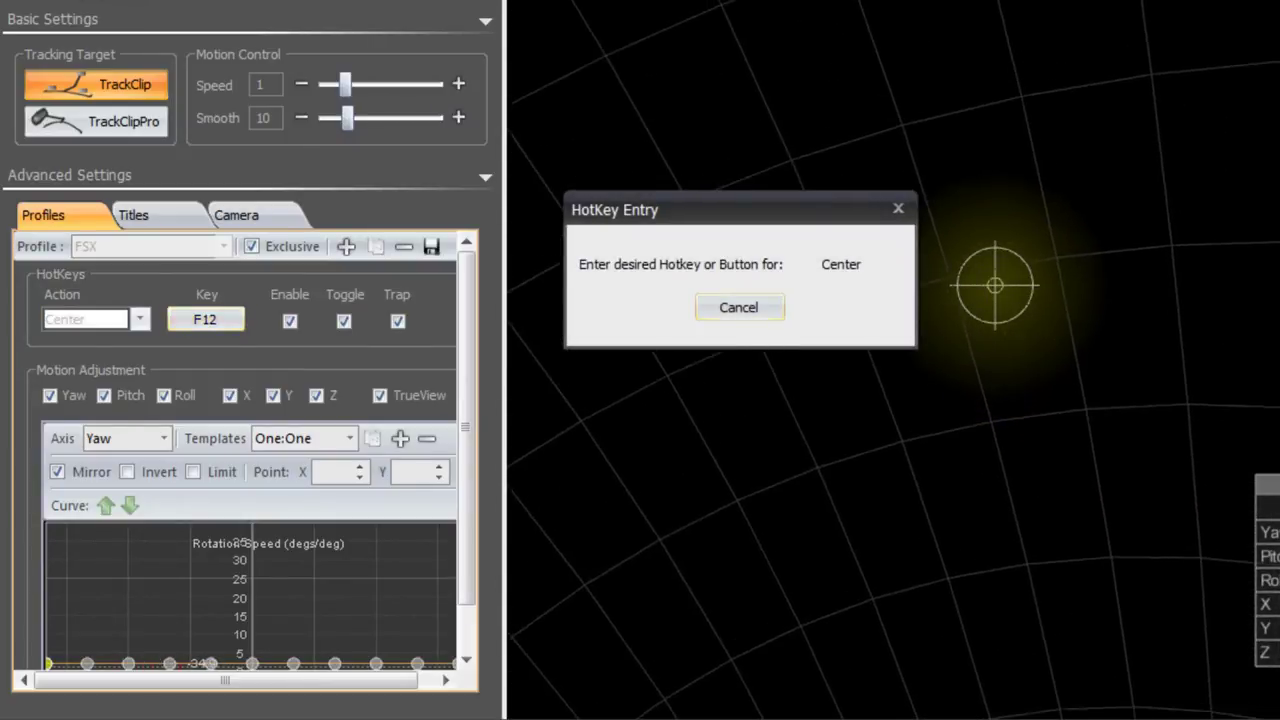
pyautogui.click(140, 319)
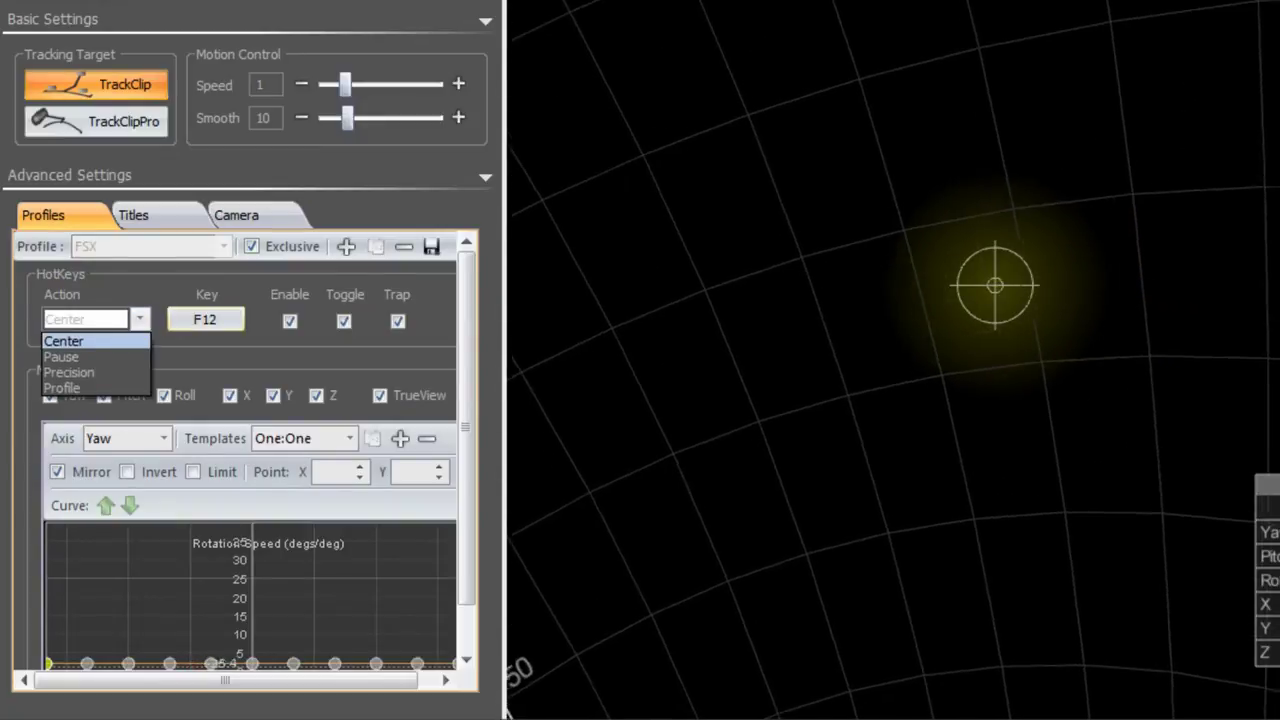
pyautogui.click(85, 355)
pyautogui.click(205, 319)
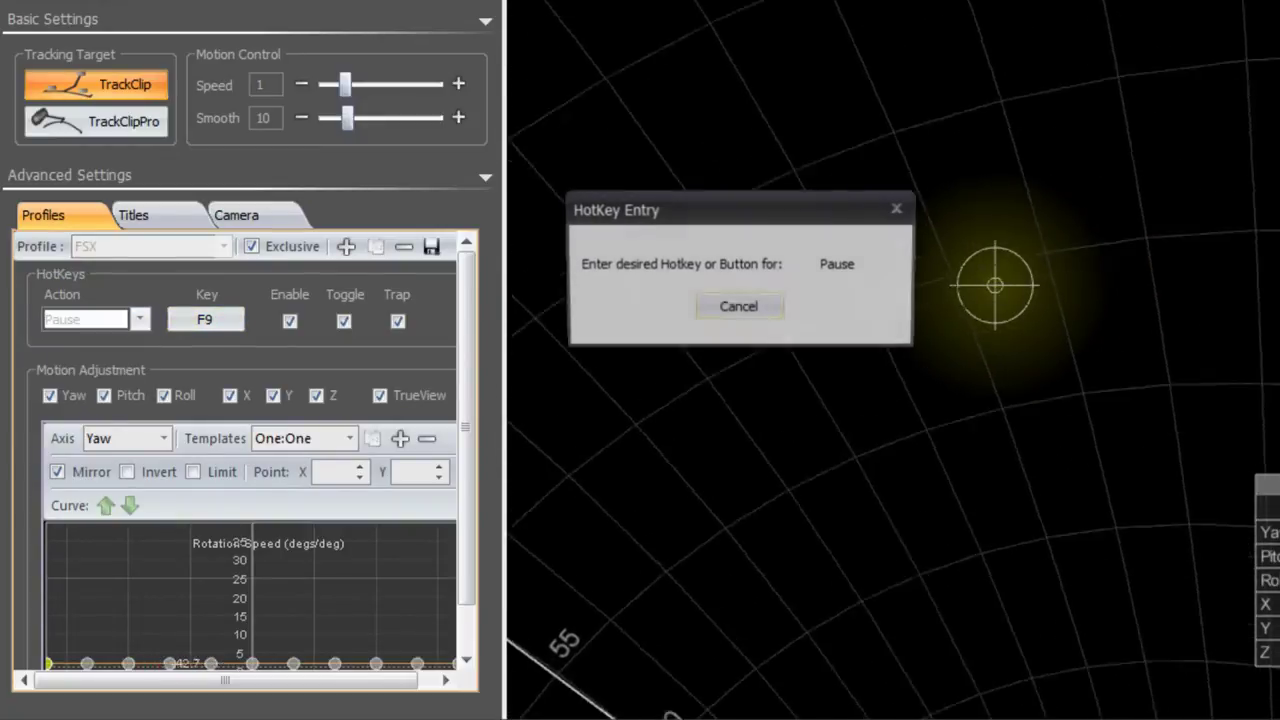
# Assign F11 to the Center action and F12 to the Pause action in the FSX profile.
pyautogui.click(139, 319)
pyautogui.click(60, 337)
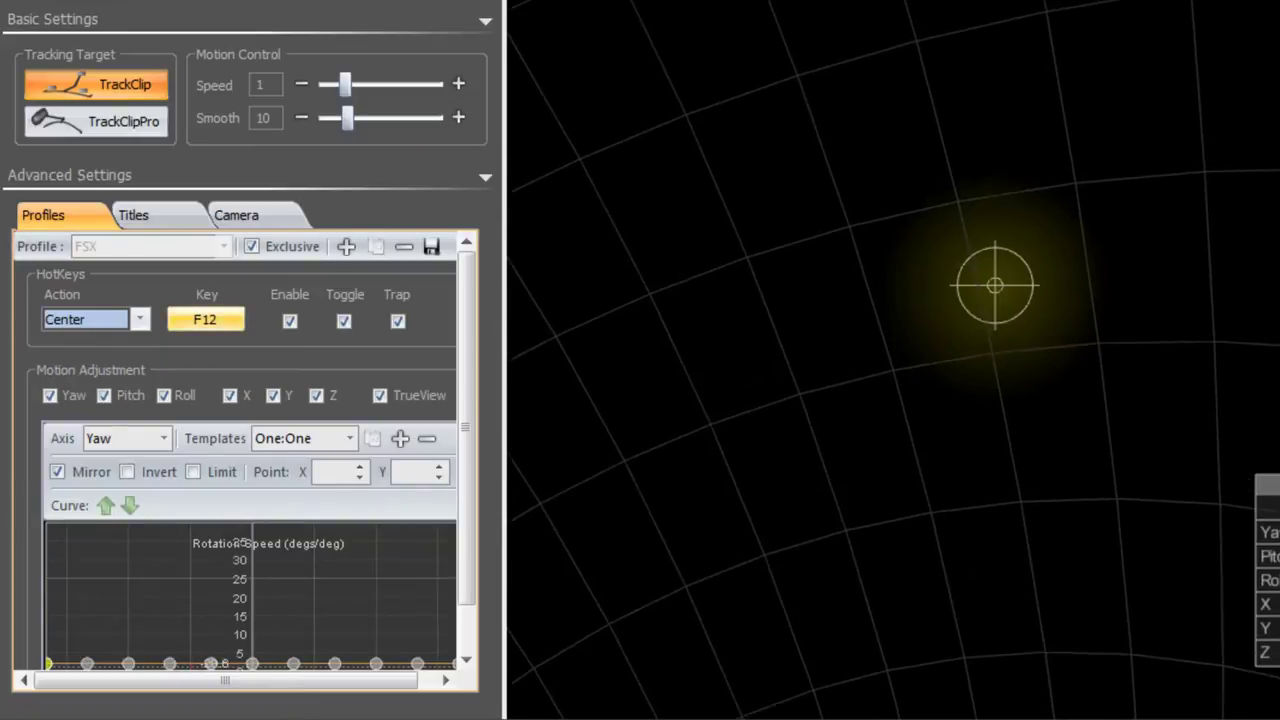
pyautogui.press('Return')
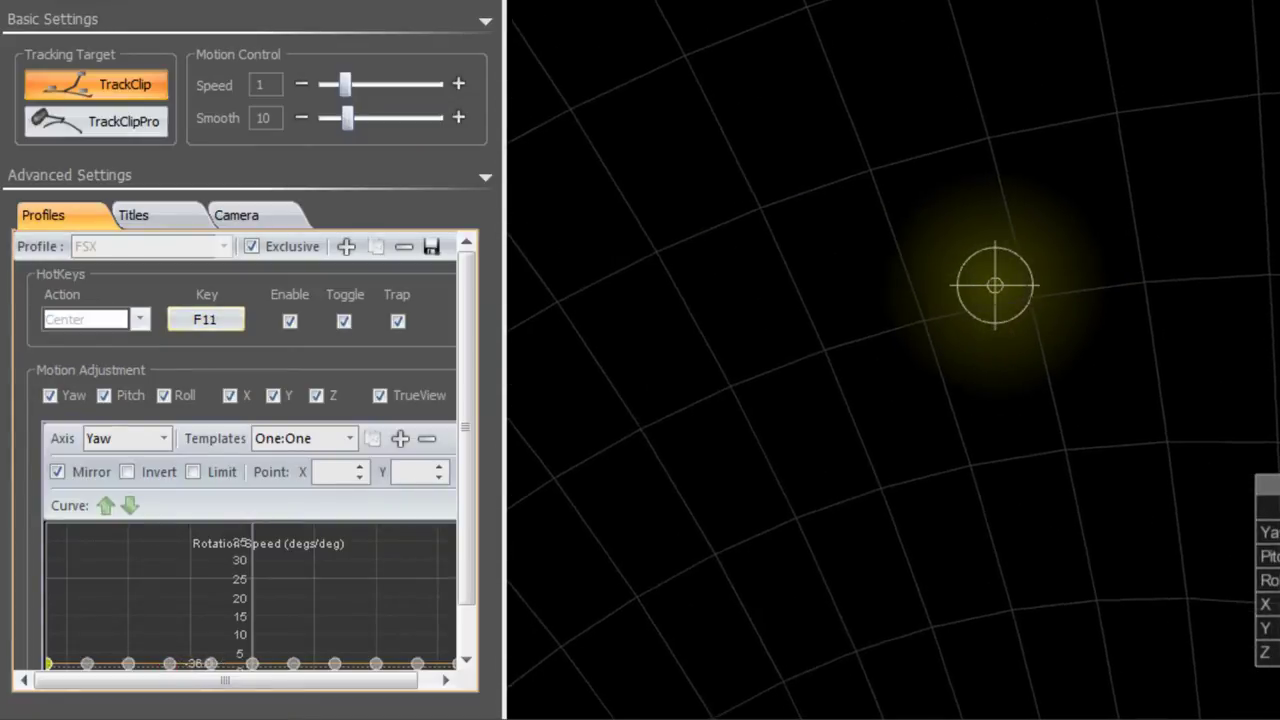
pyautogui.click(139, 319)
pyautogui.click(60, 352)
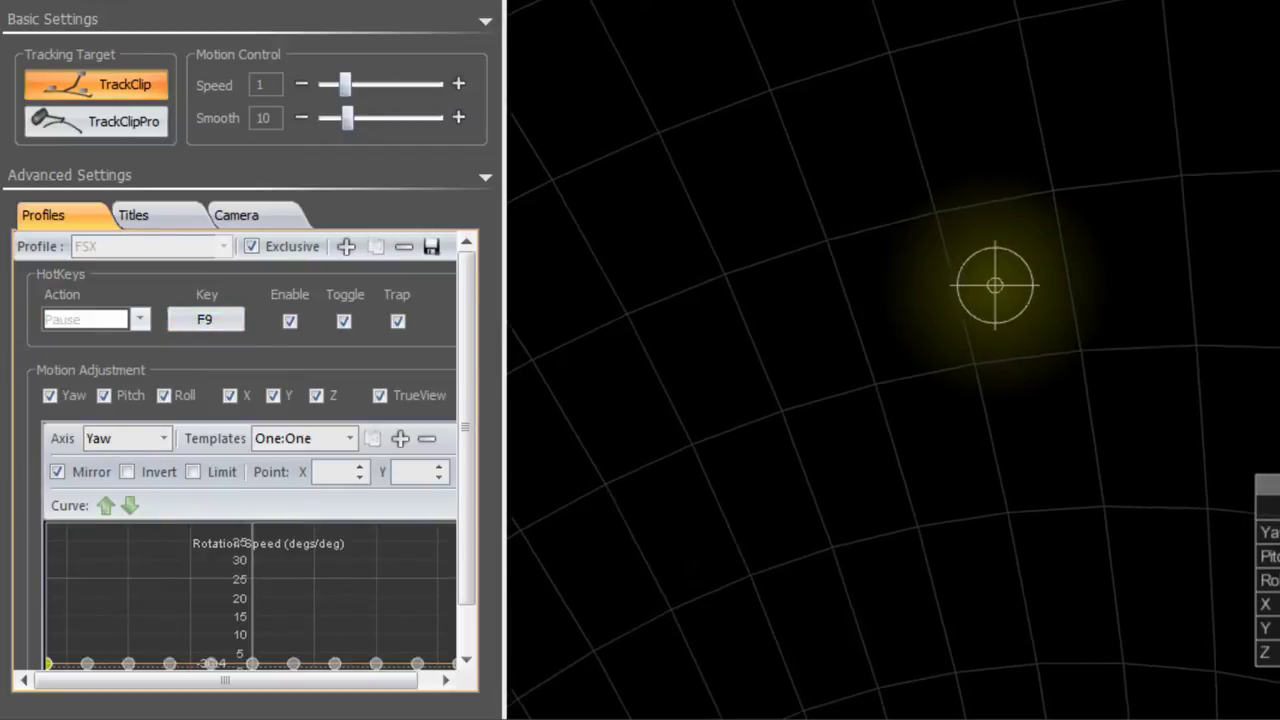
pyautogui.press('F12')
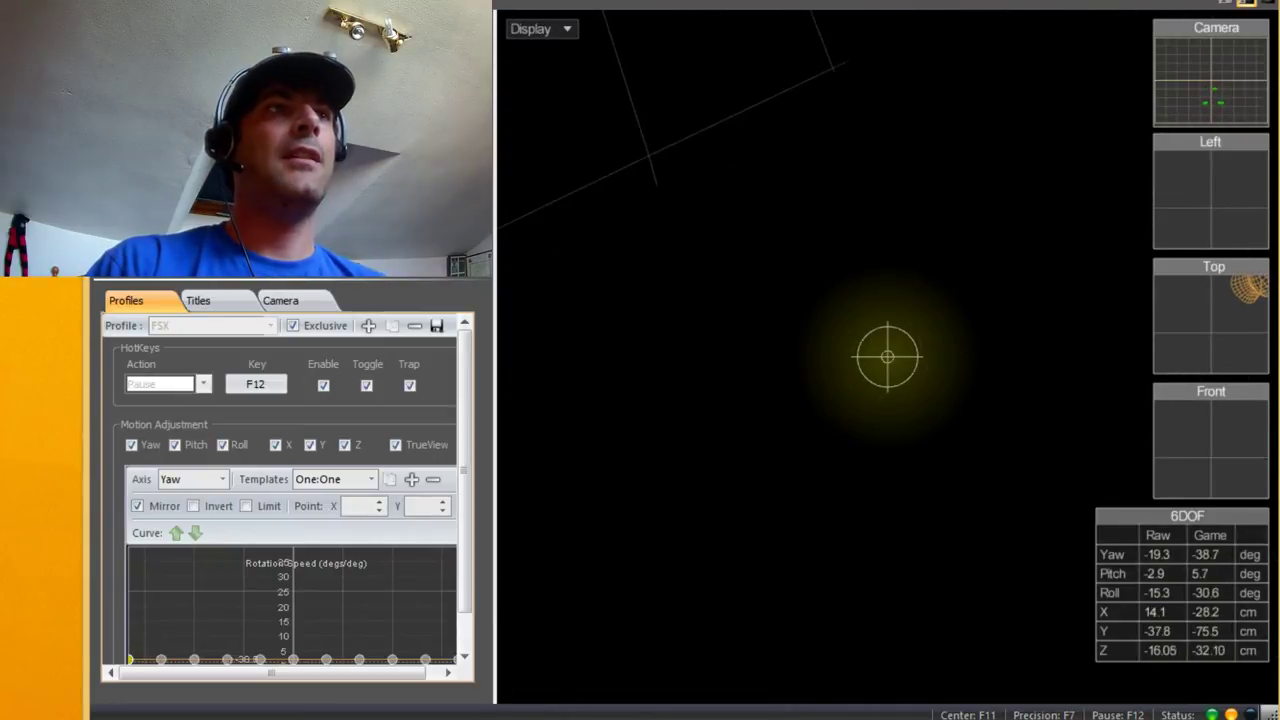
# Toggle the tracking pause and recenter the head-tracking view with the assigned hotkeys.
pyautogui.press('F12')
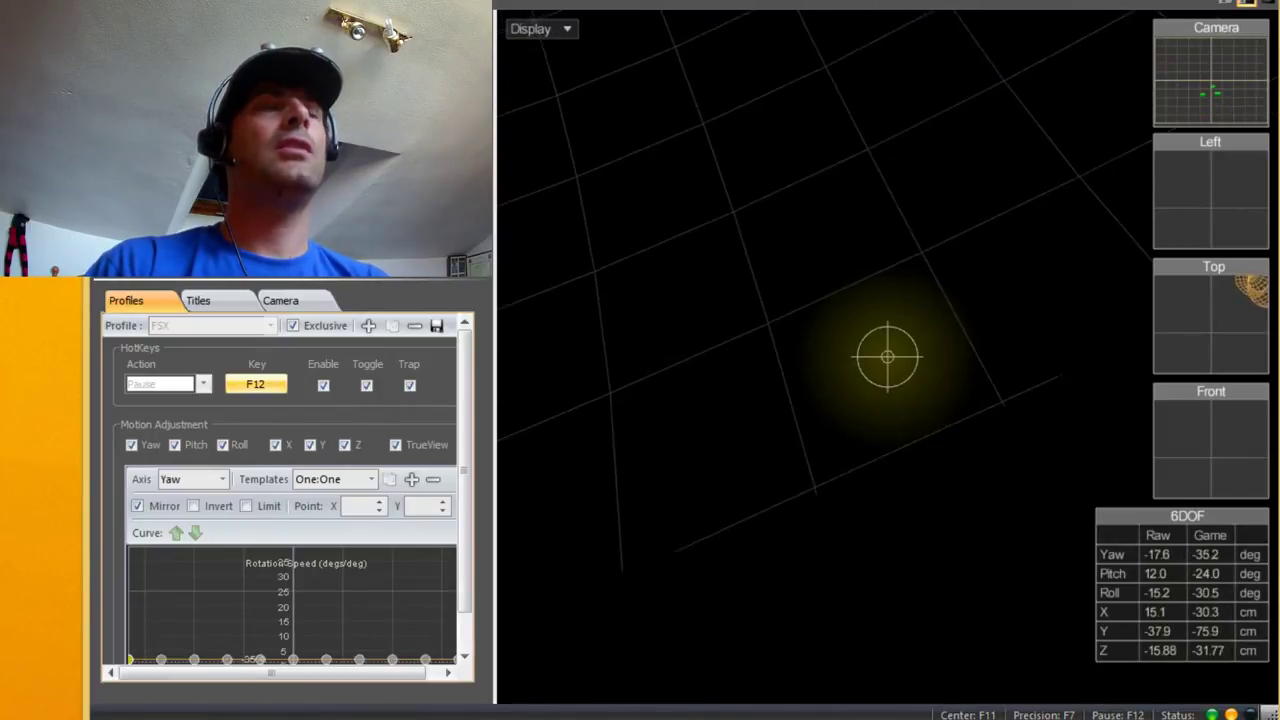
pyautogui.press('F11')
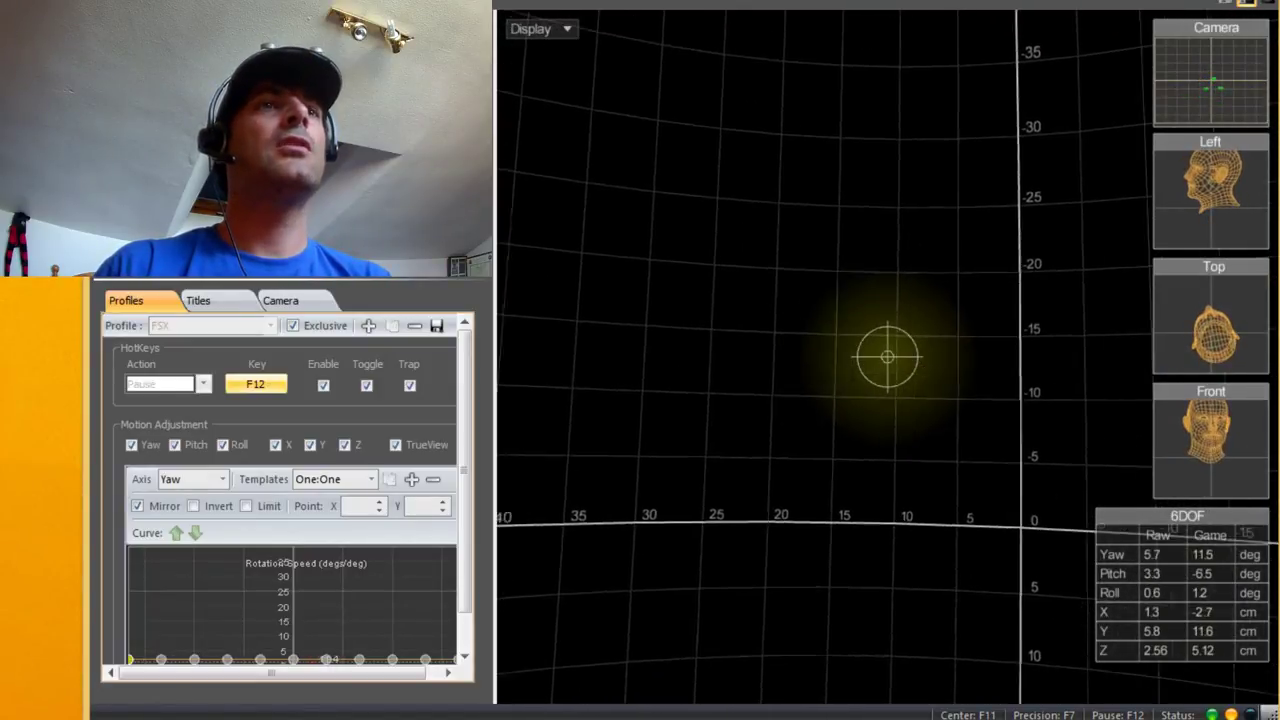
pyautogui.press('F11')
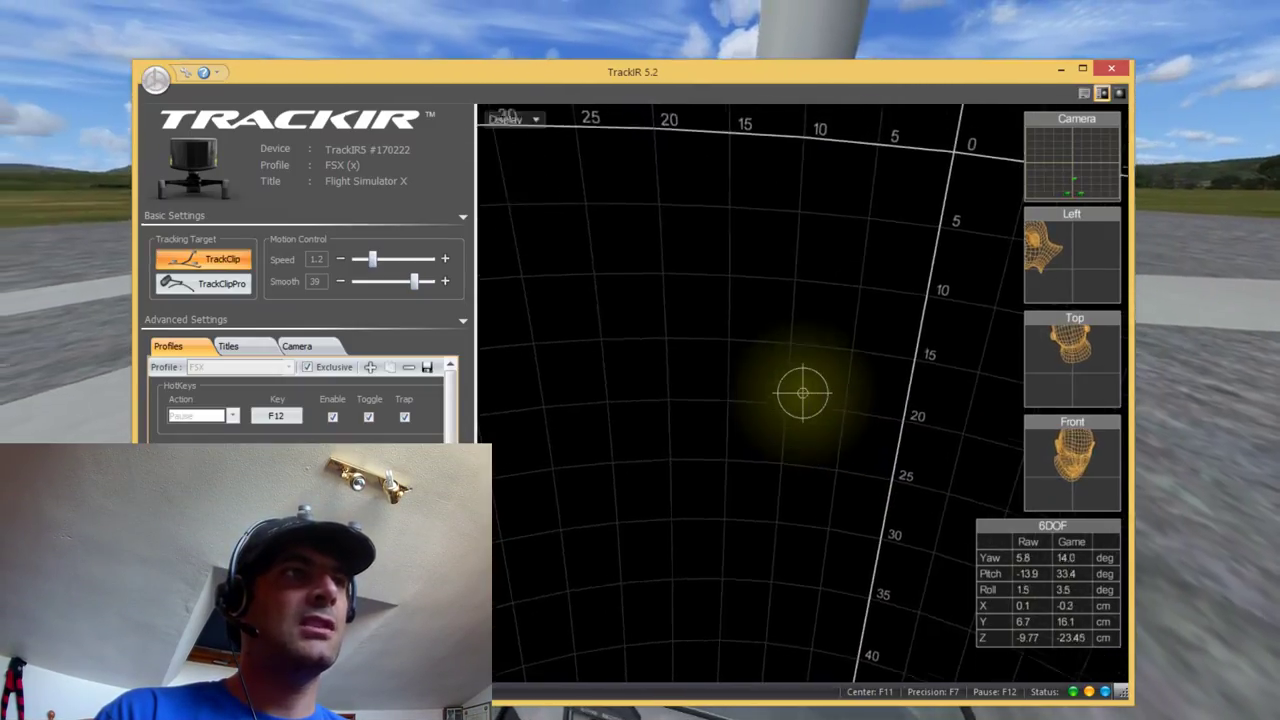
# Recenter the view and set the motion control Speed to 0 and Smooth to 10.
pyautogui.moveTo(373, 259); pyautogui.dragTo(368, 259)
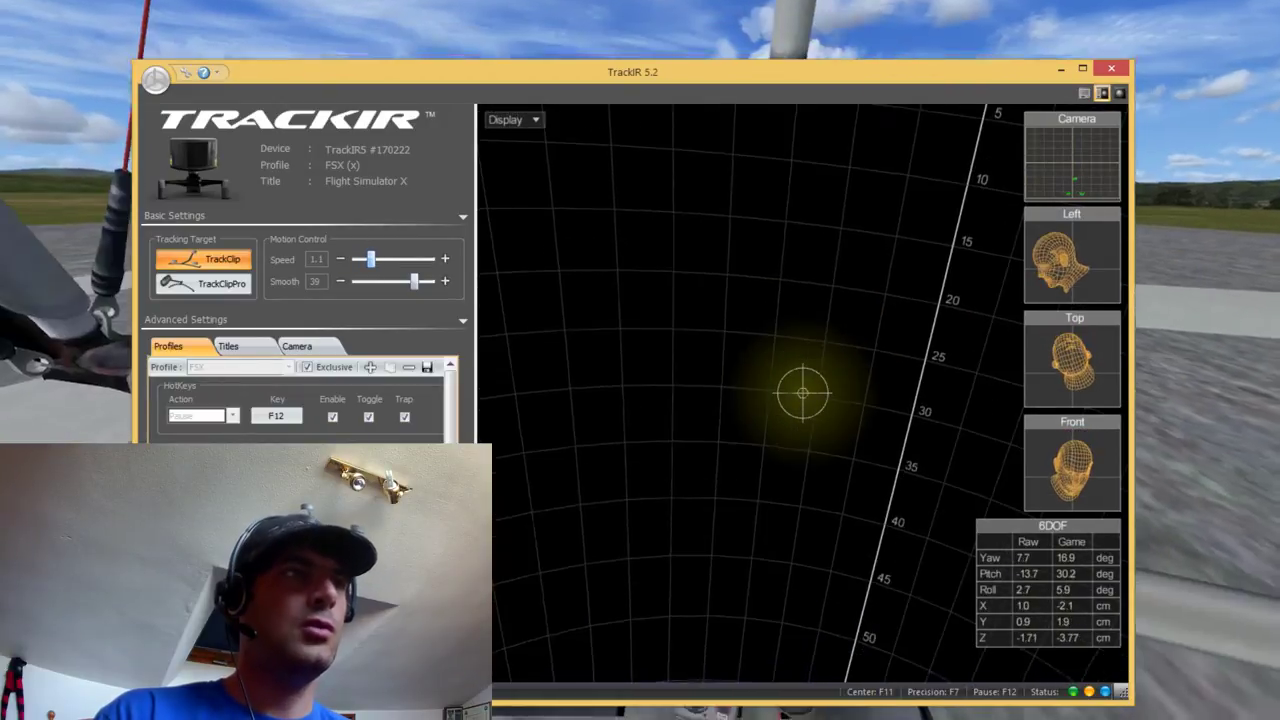
pyautogui.press('F11')
pyautogui.moveTo(414, 281); pyautogui.dragTo(370, 281)
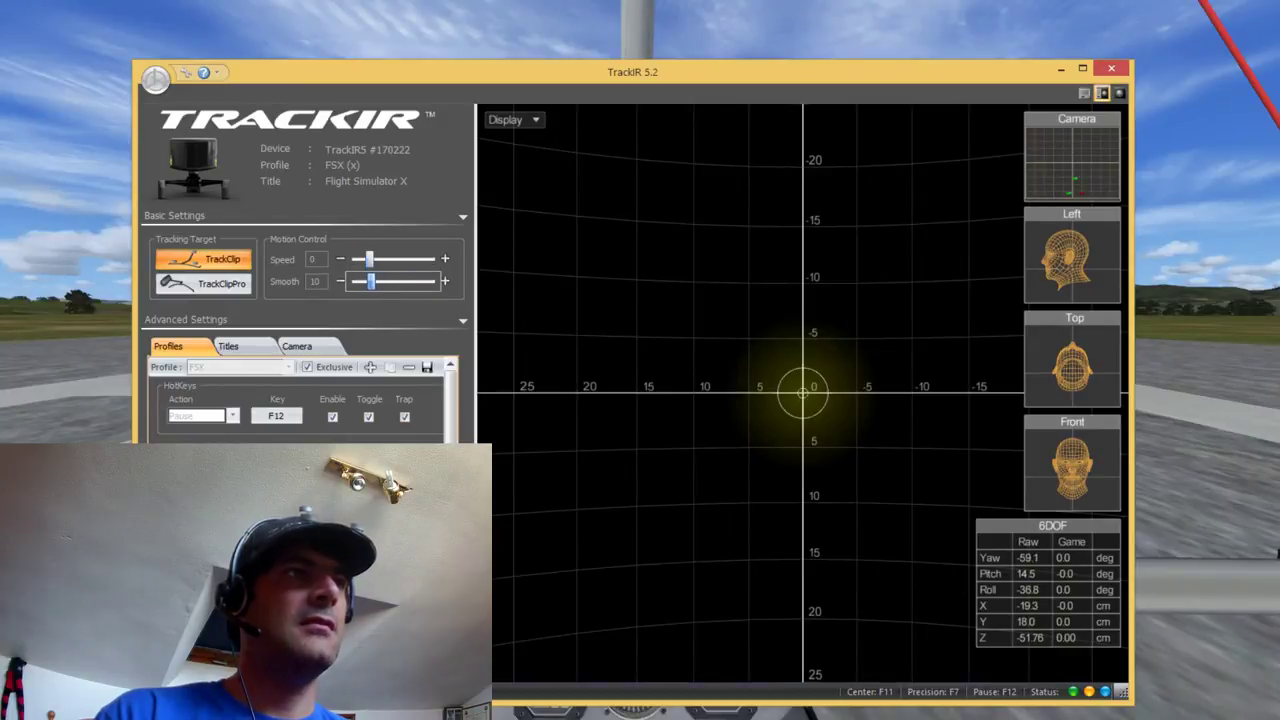
# Switch between Flight Simulator X and TrackIR to test the head tracking, toggling the pause and reselecting TrackClip as the tracking target.
pyautogui.hotkey('alt', 'Tab')
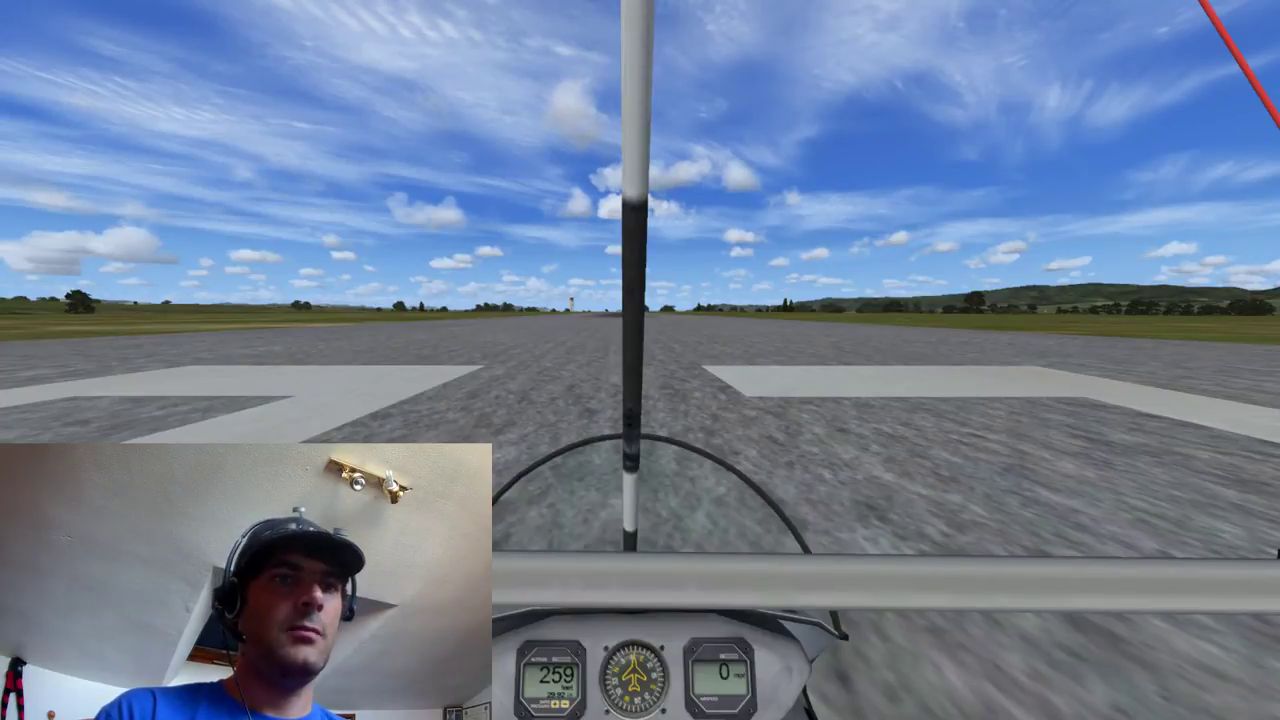
pyautogui.hotkey('alt', 'Tab')
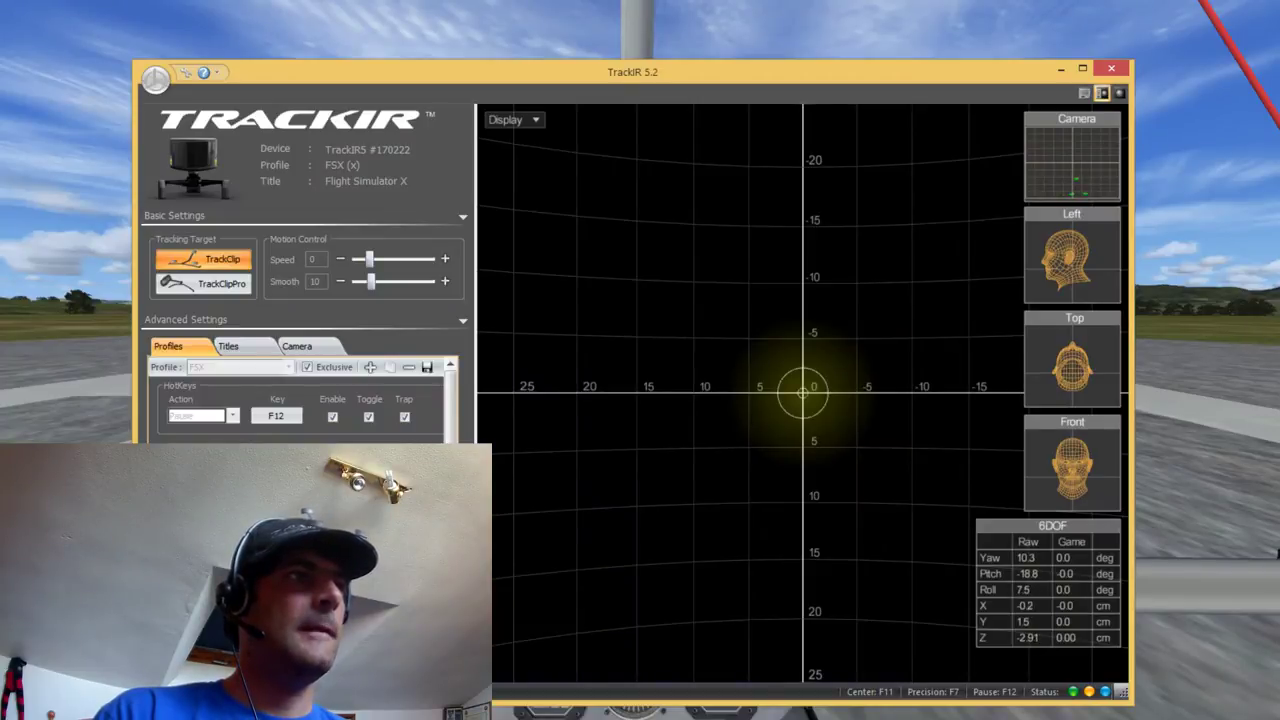
pyautogui.press('F12')
pyautogui.click(203, 259)
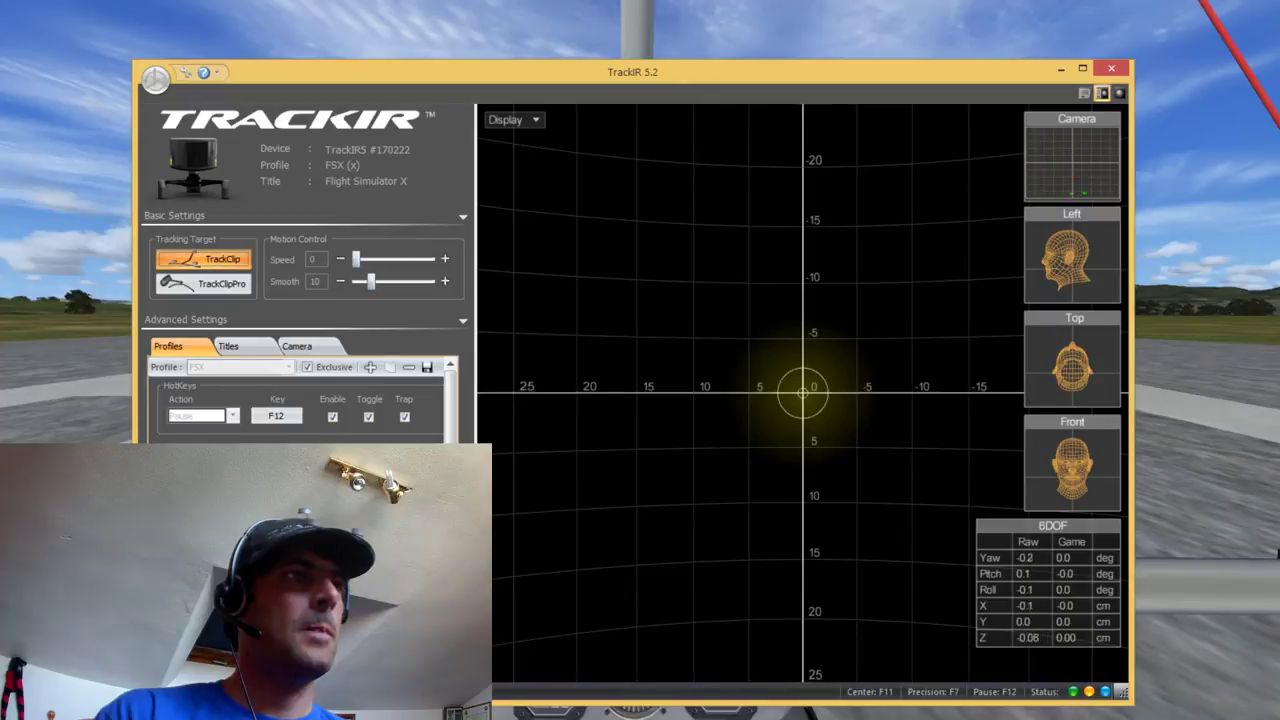
pyautogui.hotkey('alt', 'Tab')
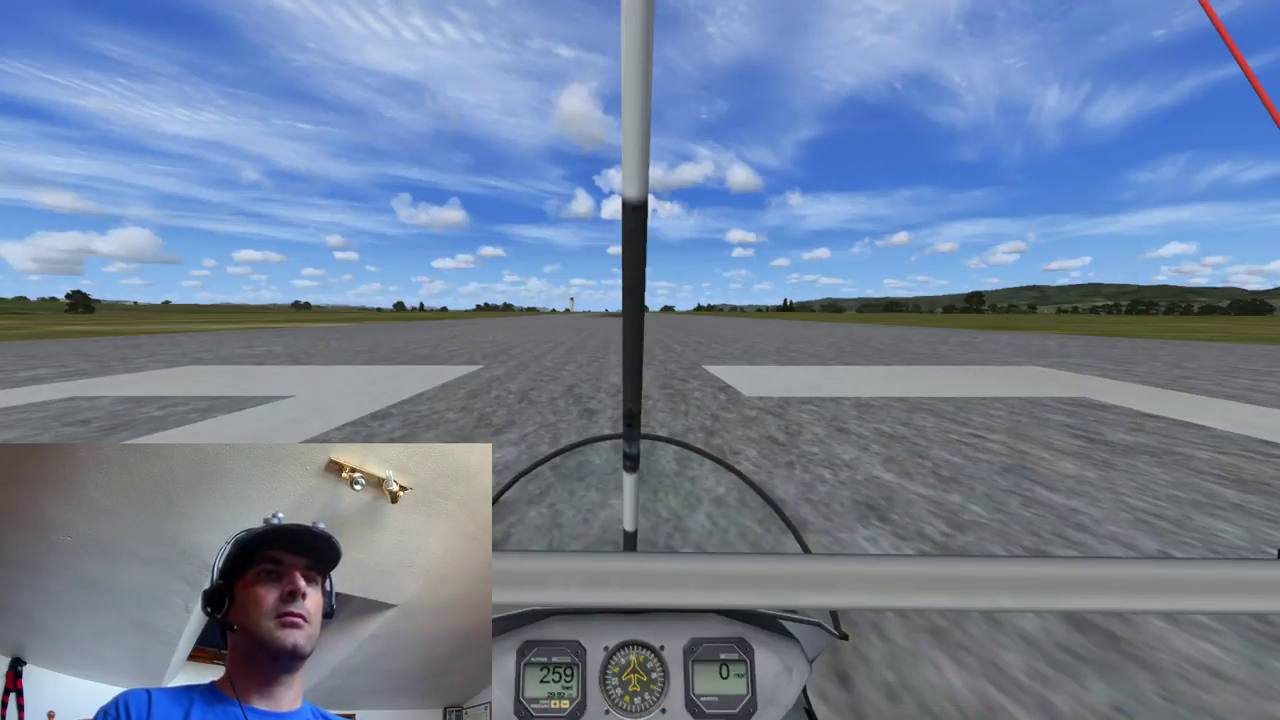
pyautogui.hotkey('alt', 'Tab')
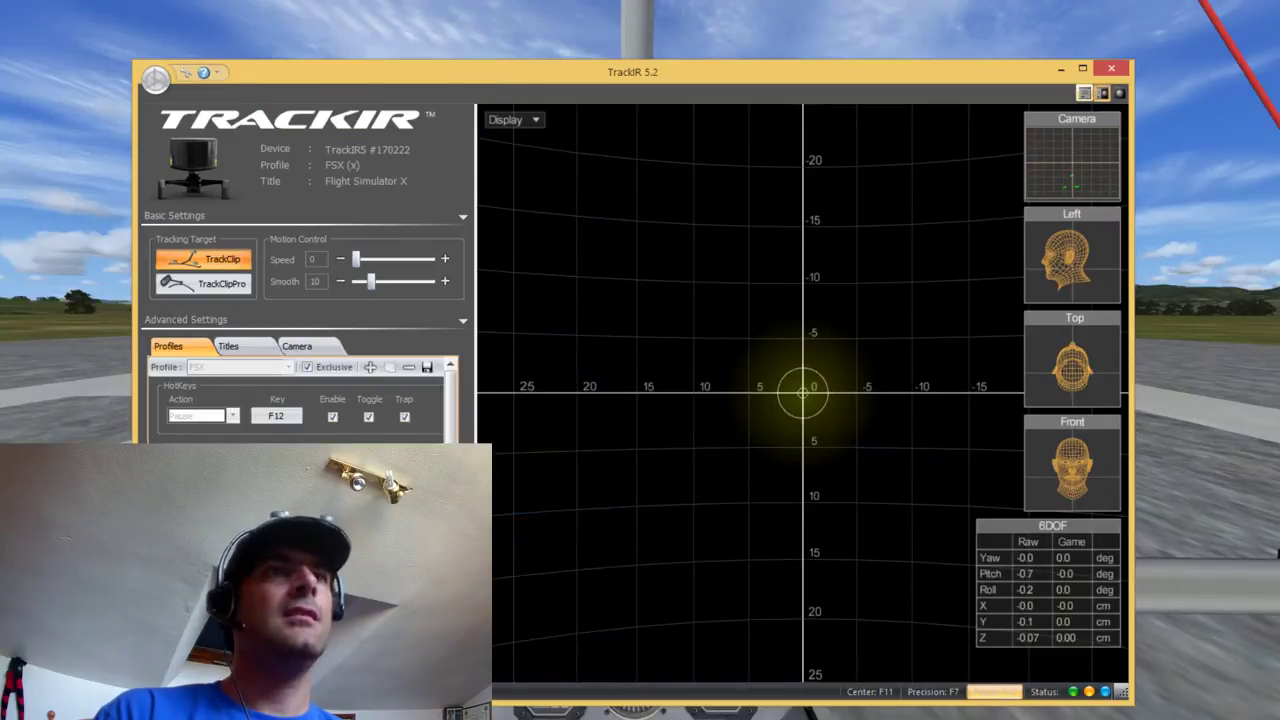
pyautogui.hotkey('alt', 'Tab')
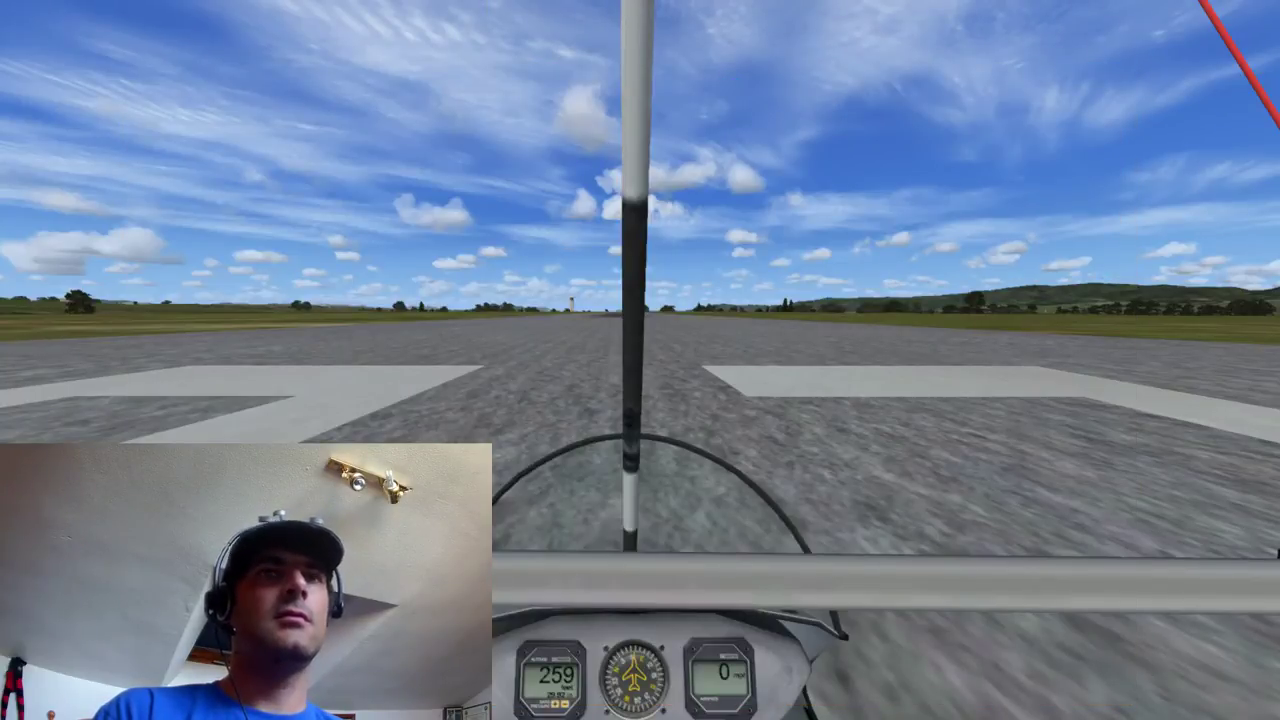
# Switch to TrackIR and exit the program, confirming the shutdown.
pyautogui.hotkey('alt', 'Tab')
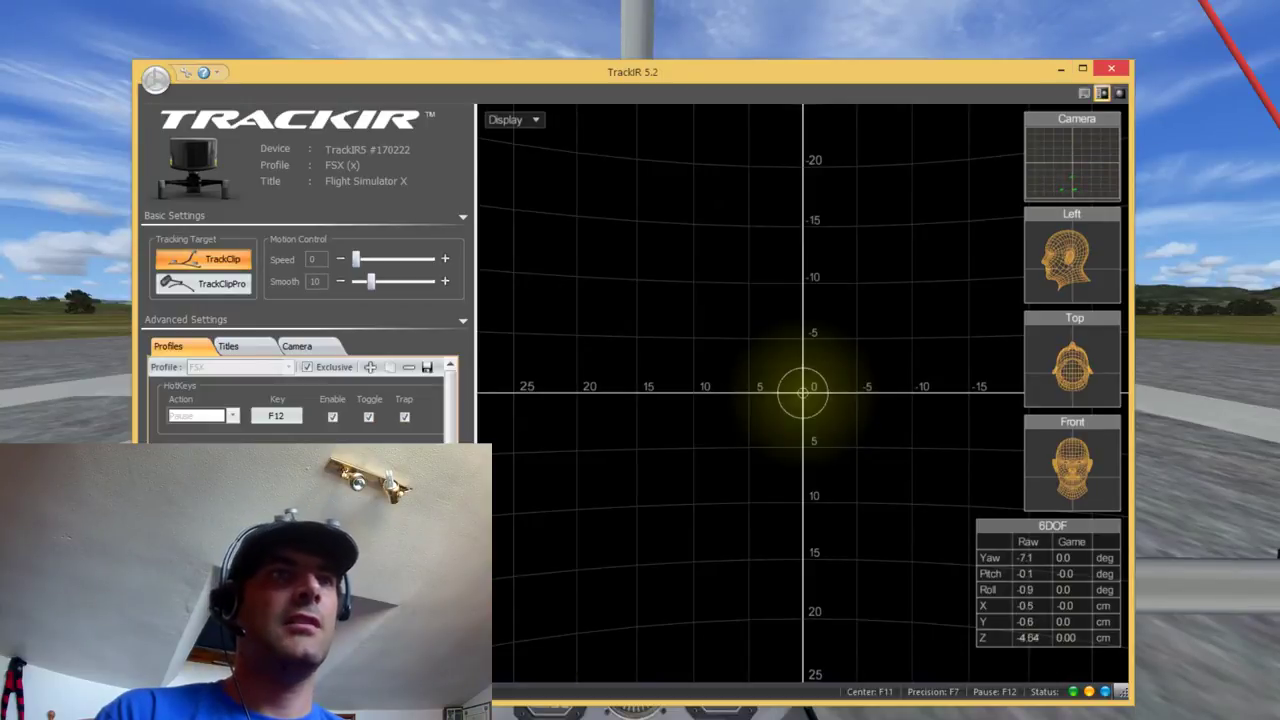
pyautogui.hotkey('alt', 'F4')
pyautogui.click(607, 427)
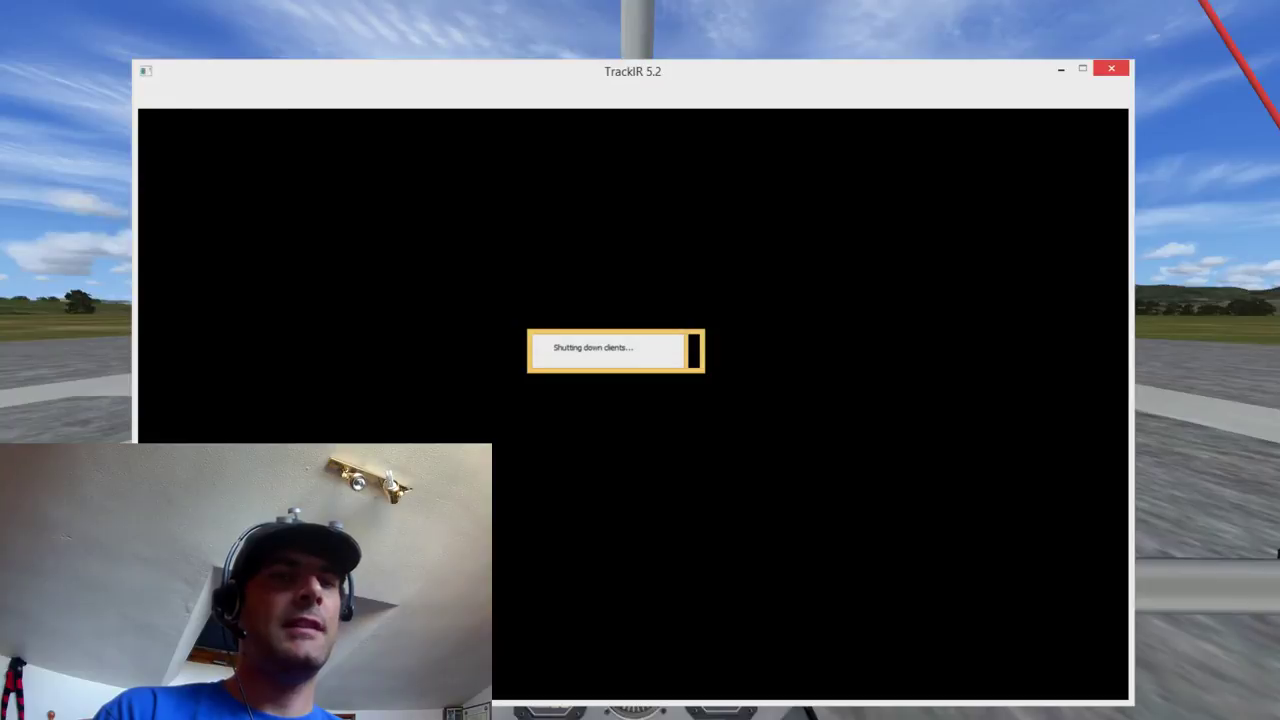
# Force the unresponsive TrackIR 5.2.0.200 task to end in the Windows Task Manager and close the manager.
pyautogui.rightClick(1074, 718)
pyautogui.click(1151, 707)
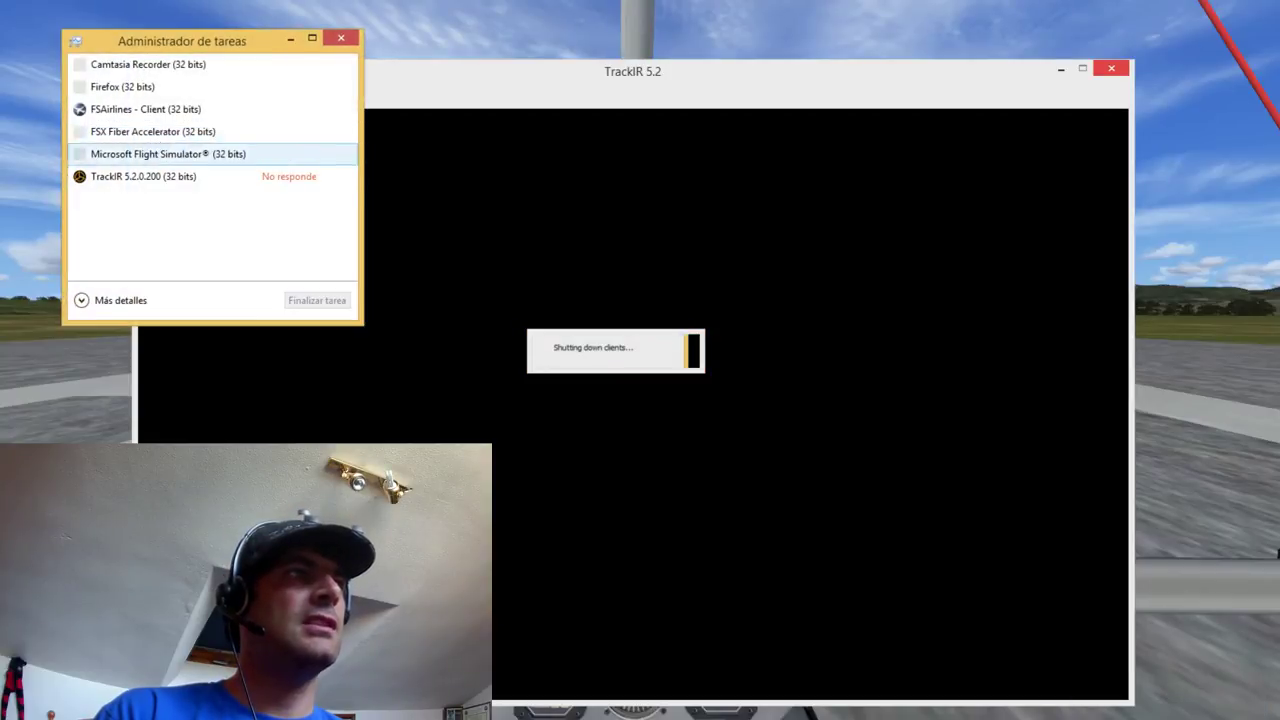
pyautogui.click(212, 176)
pyautogui.rightClick(107, 178)
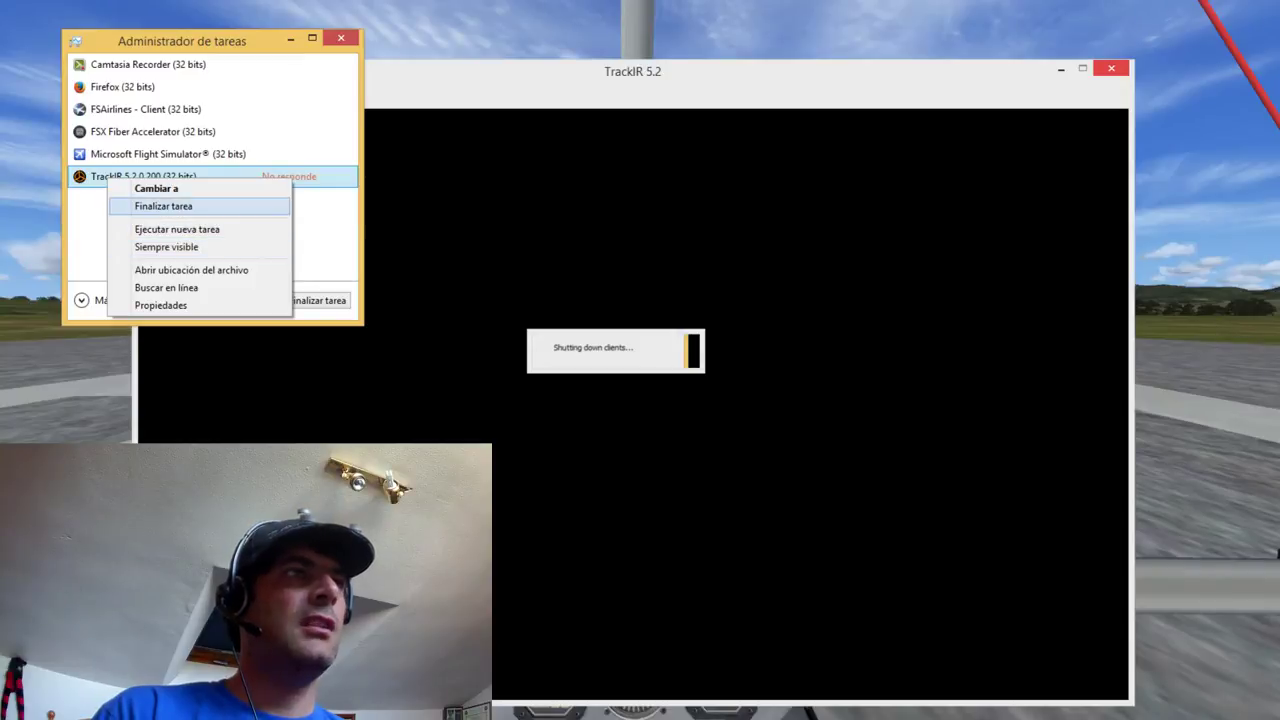
pyautogui.click(163, 206)
pyautogui.click(341, 38)
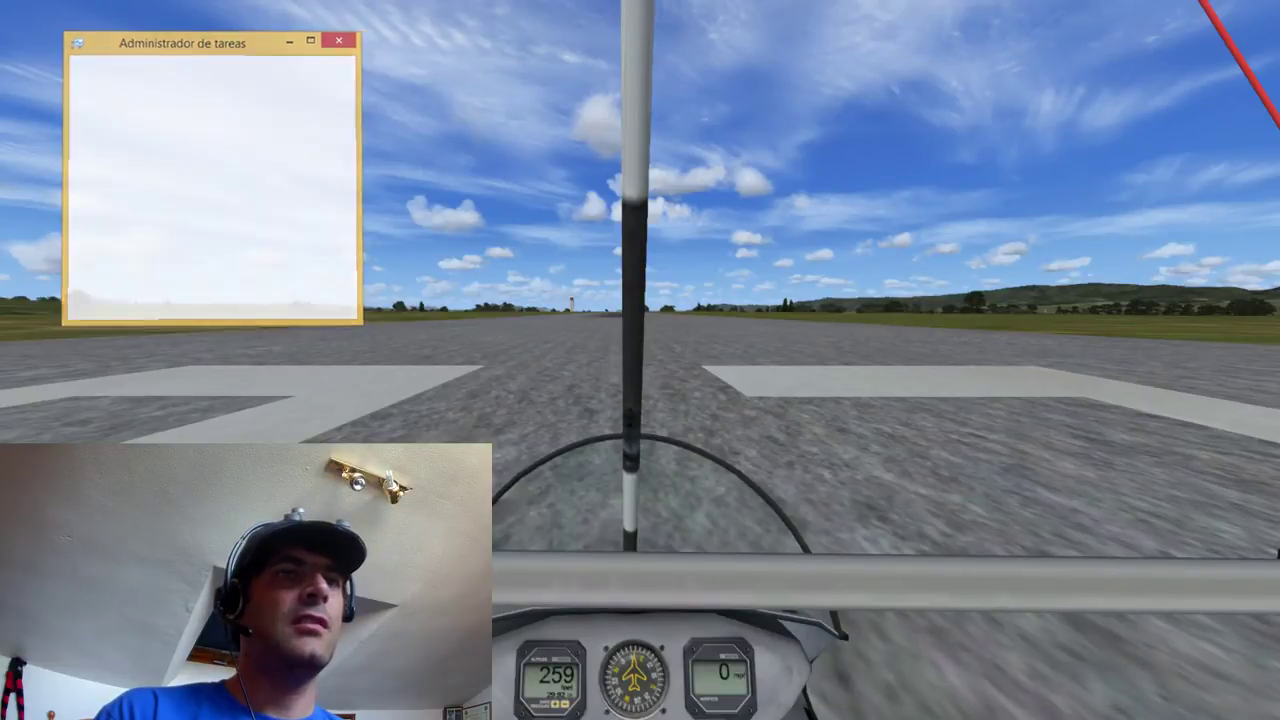
# Go to the desktop, minimize the FSX Fiber Accelerator window and relaunch TrackIR v5 from its shortcut.
pyautogui.hotkey('alt', 'Tab')
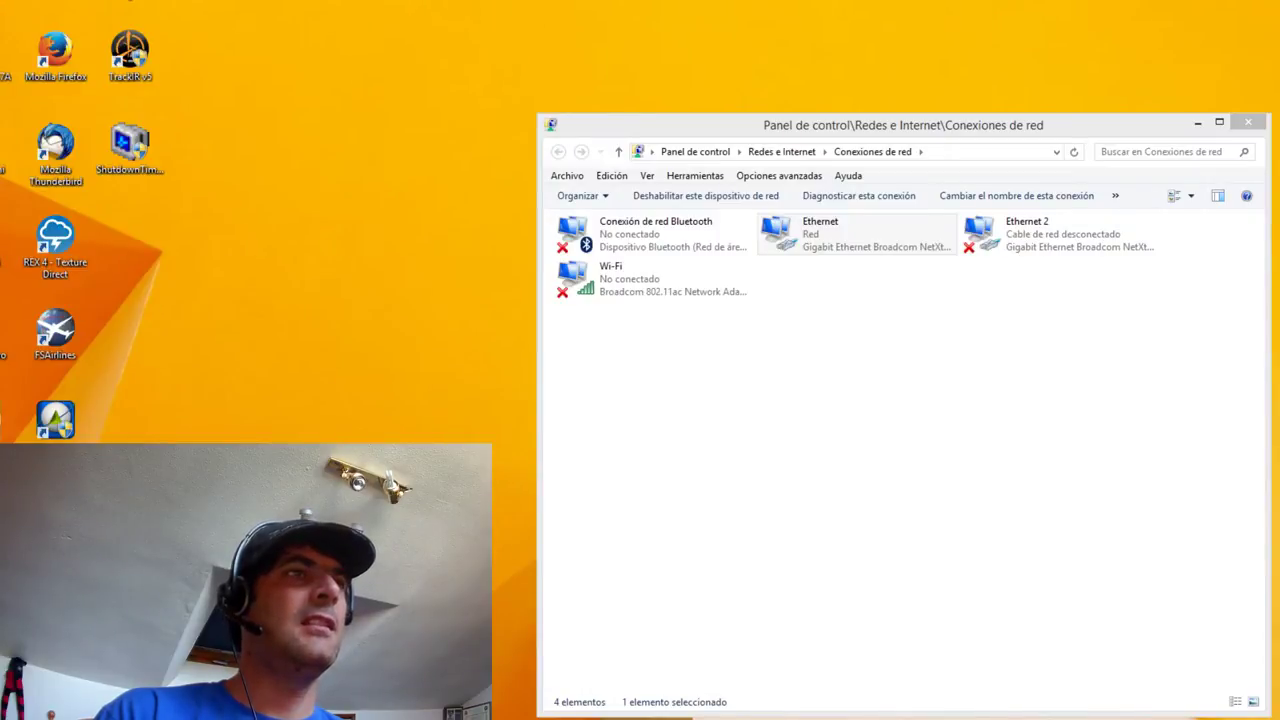
pyautogui.hotkey('alt', 'Tab')
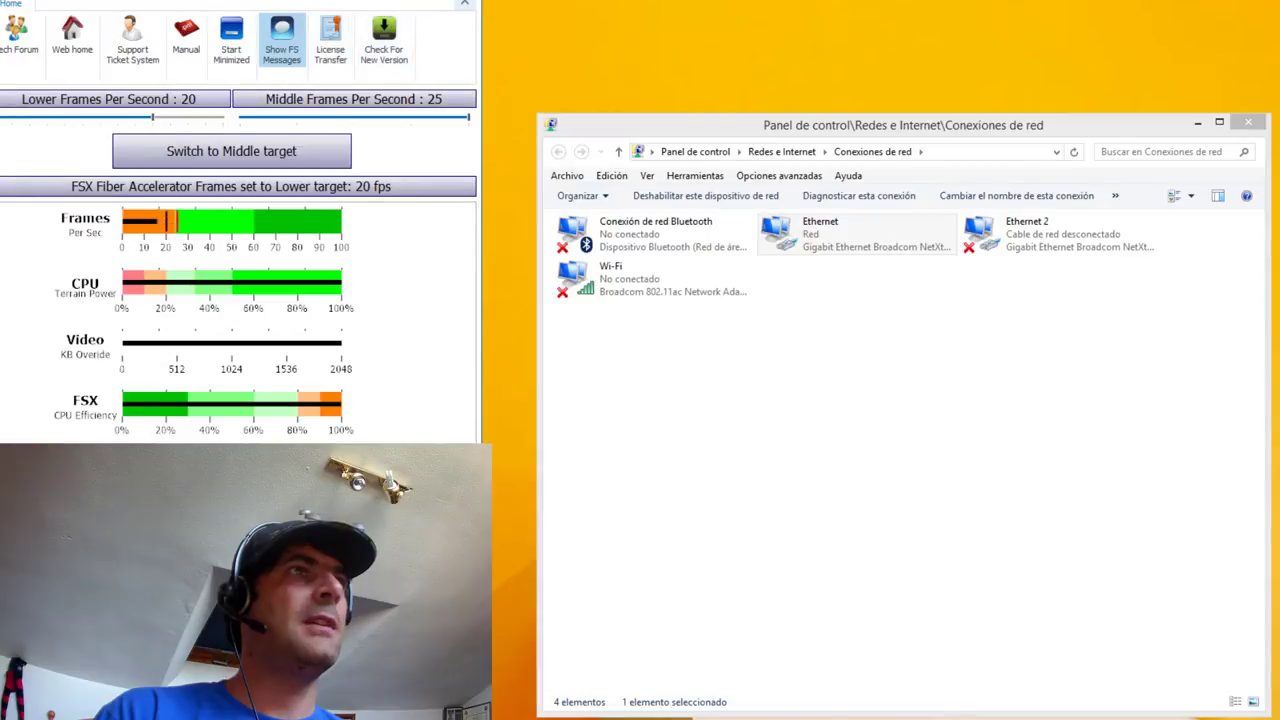
pyautogui.press('super+Down')
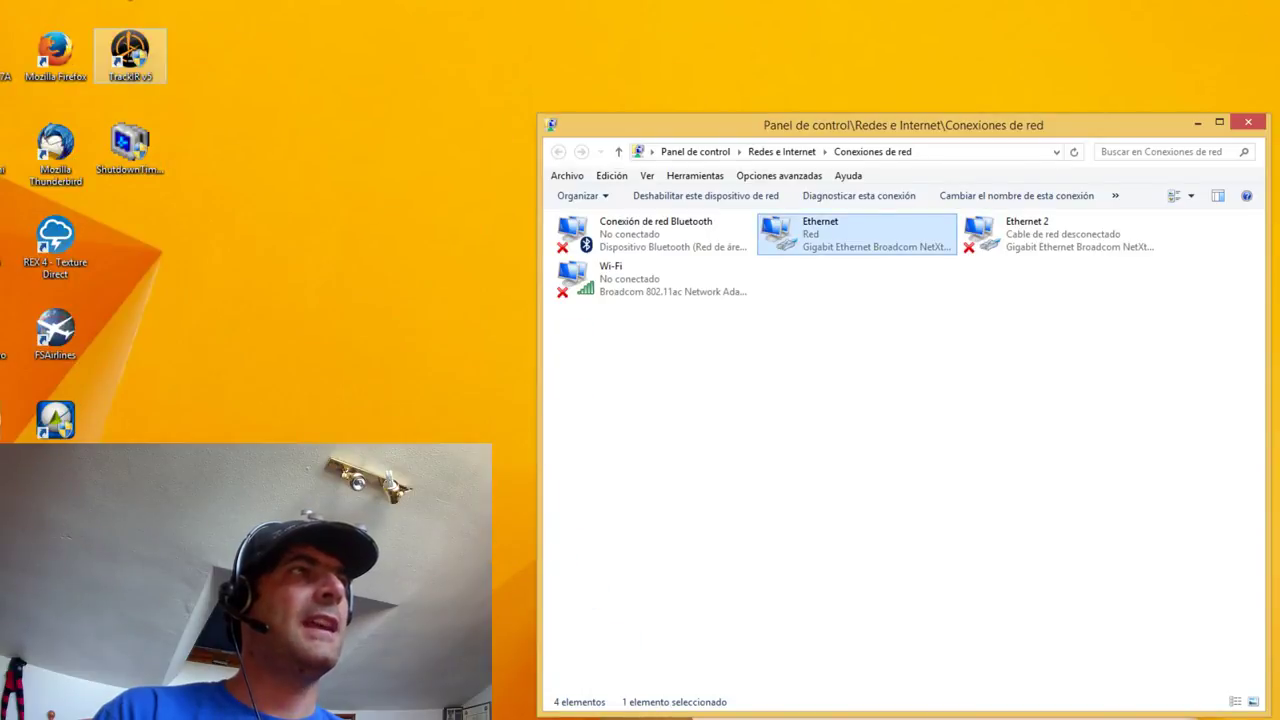
pyautogui.rightClick(130, 55)
pyautogui.click(225, 101)
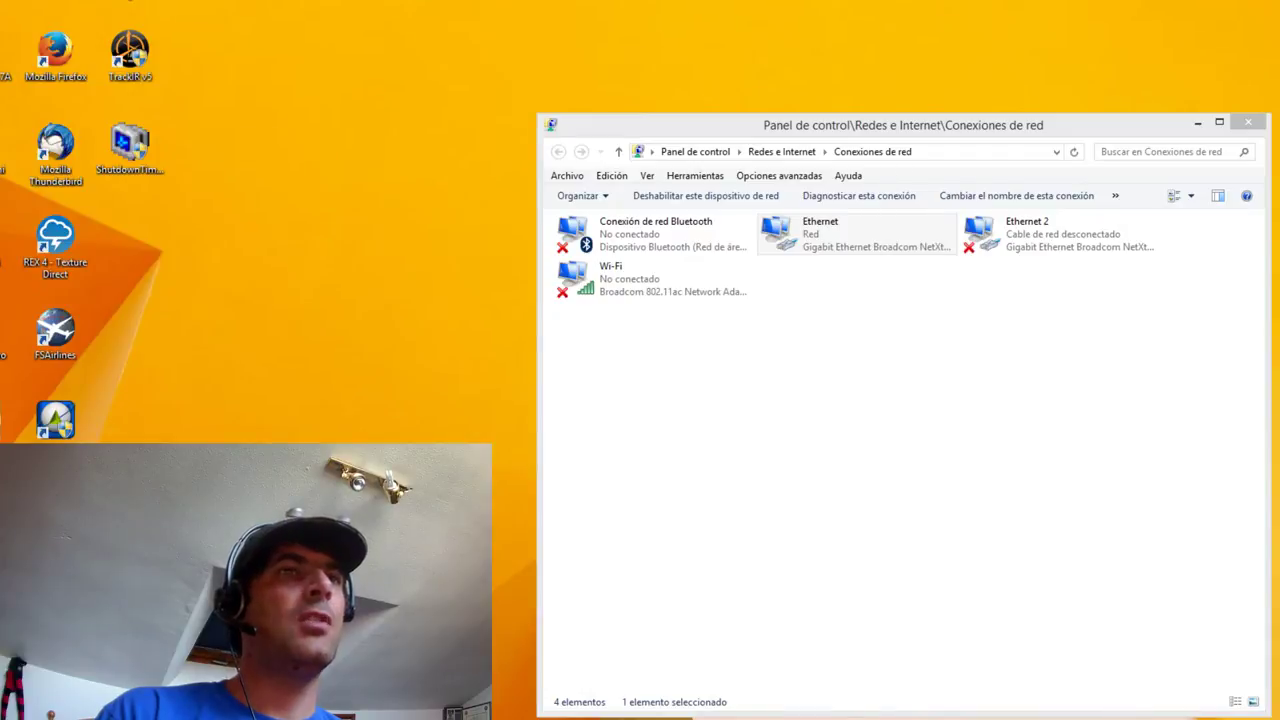
# Close the network connections window and restore TrackIR from the system tray.
pyautogui.click(1248, 121)
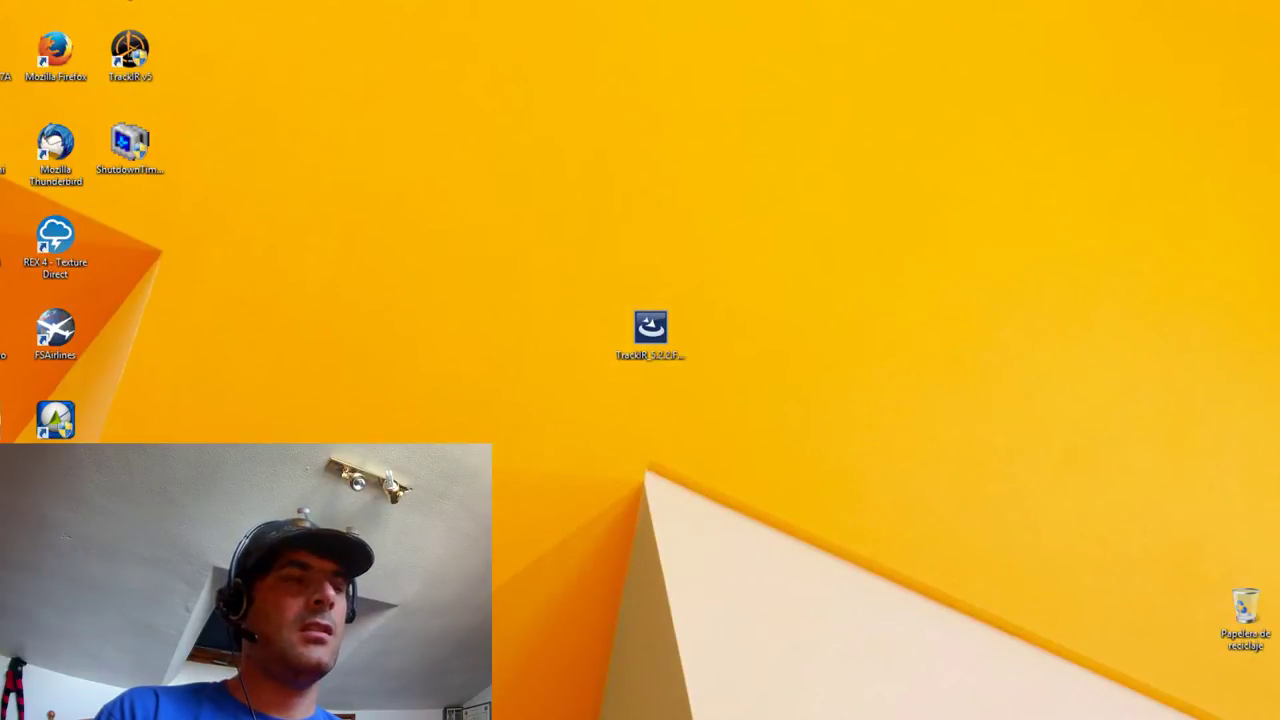
pyautogui.click(1118, 718)
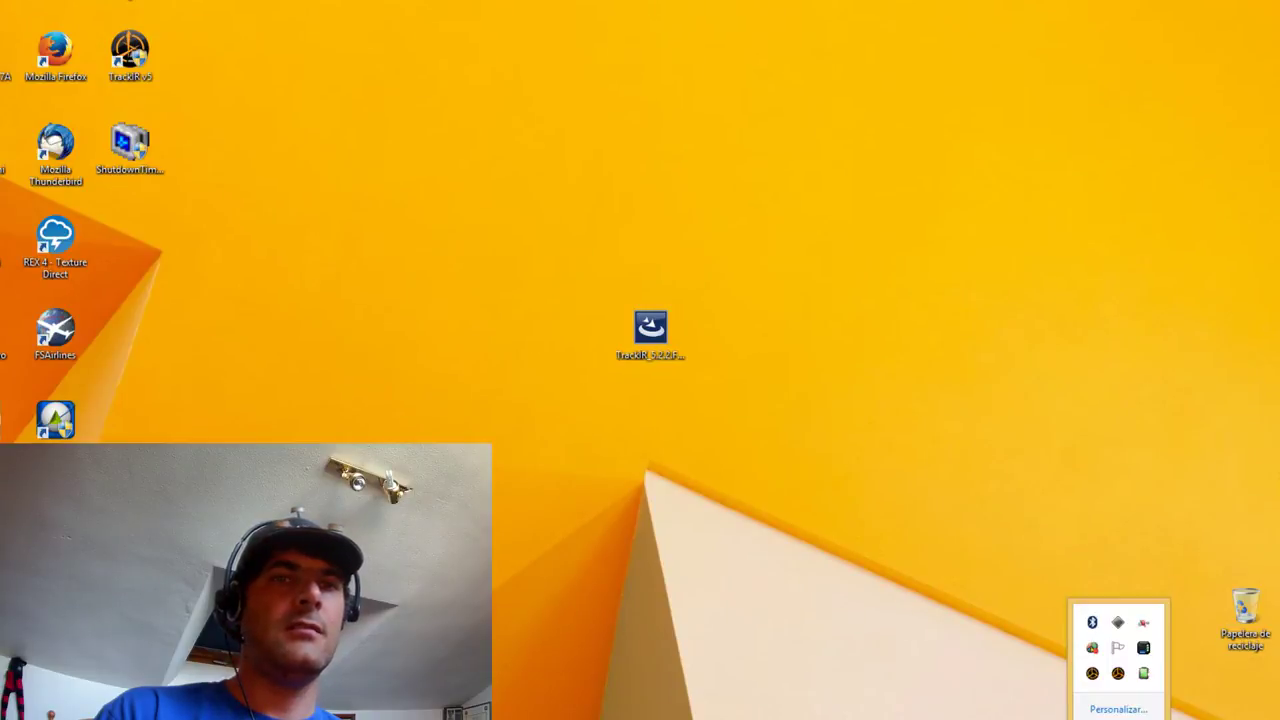
pyautogui.doubleClick(1092, 673)
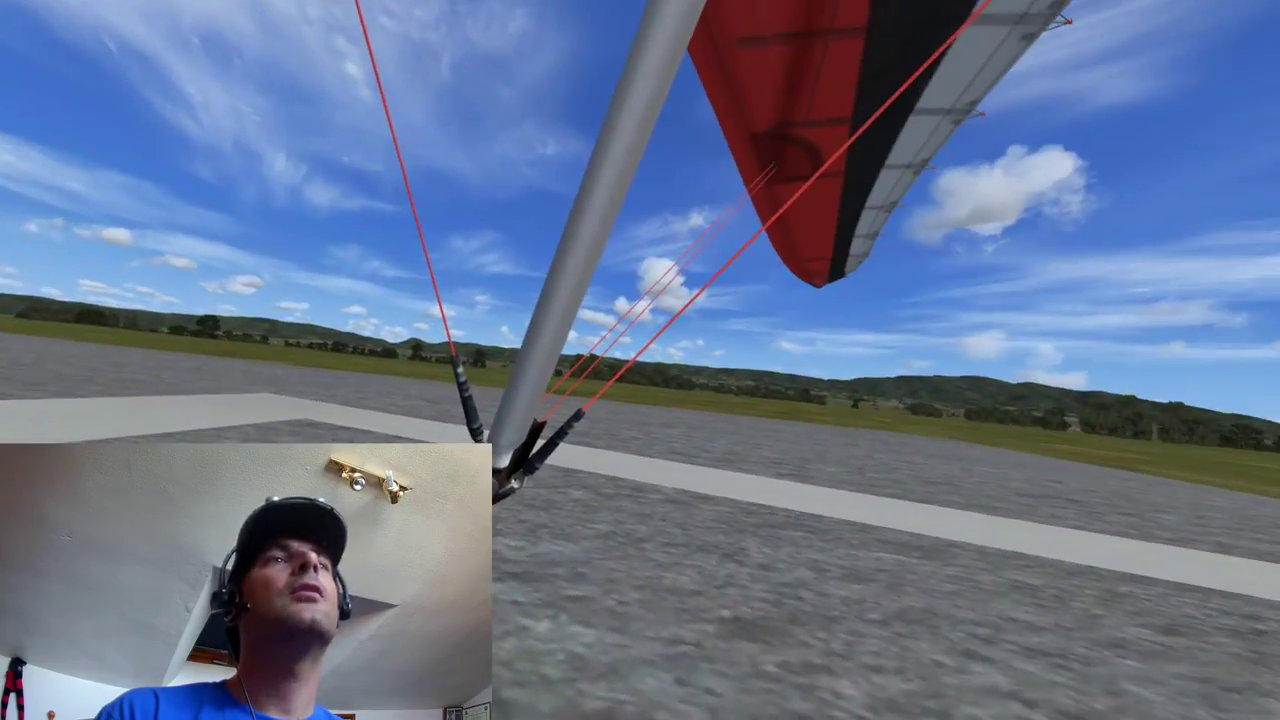
# Load the Aerospatiale BAC Concorde (Capt) in Flight Simulator X and confirm the Concorde-X display configuration prompt.
pyautogui.hotkey('alt', 'Return')
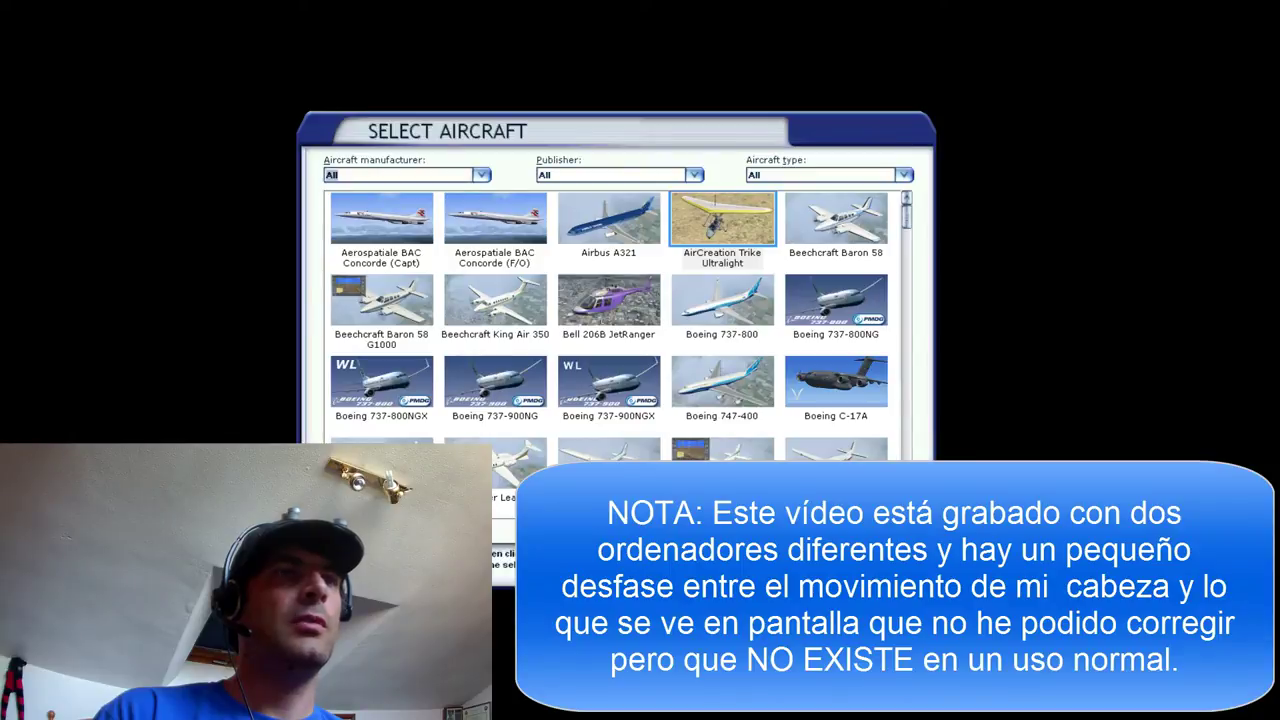
pyautogui.click(381, 218)
pyautogui.press('Return')
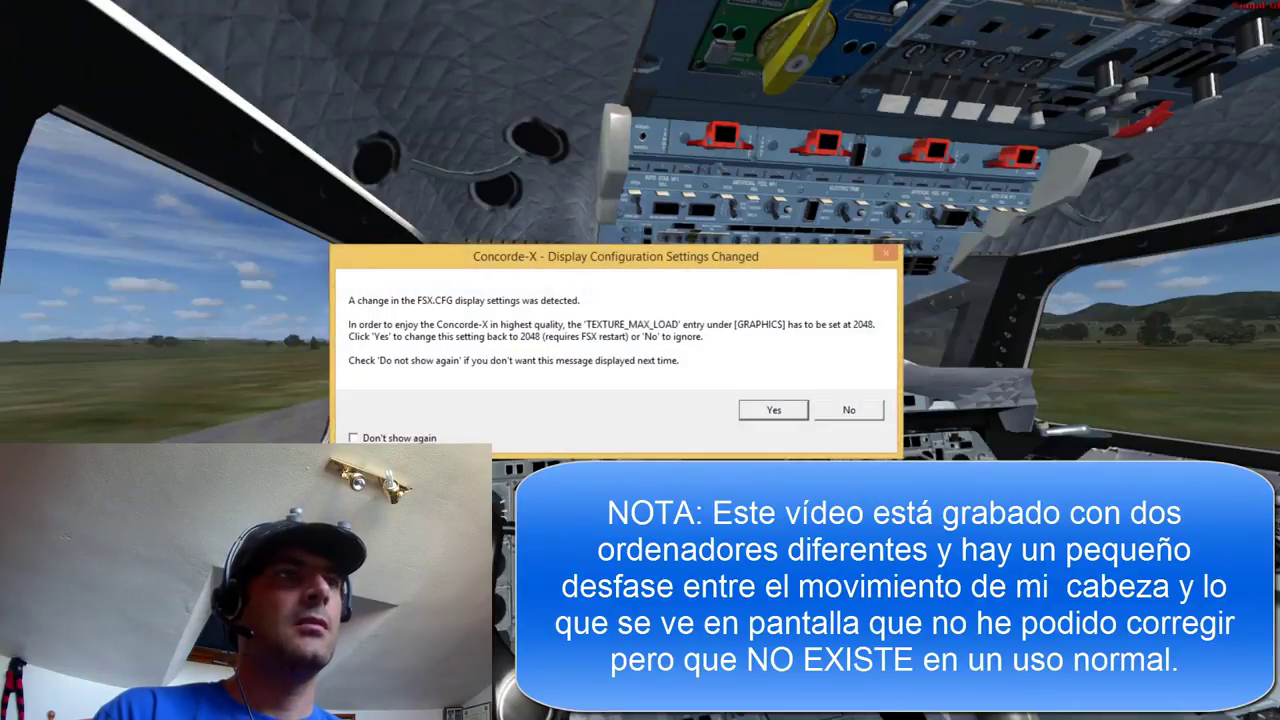
pyautogui.press('Return')
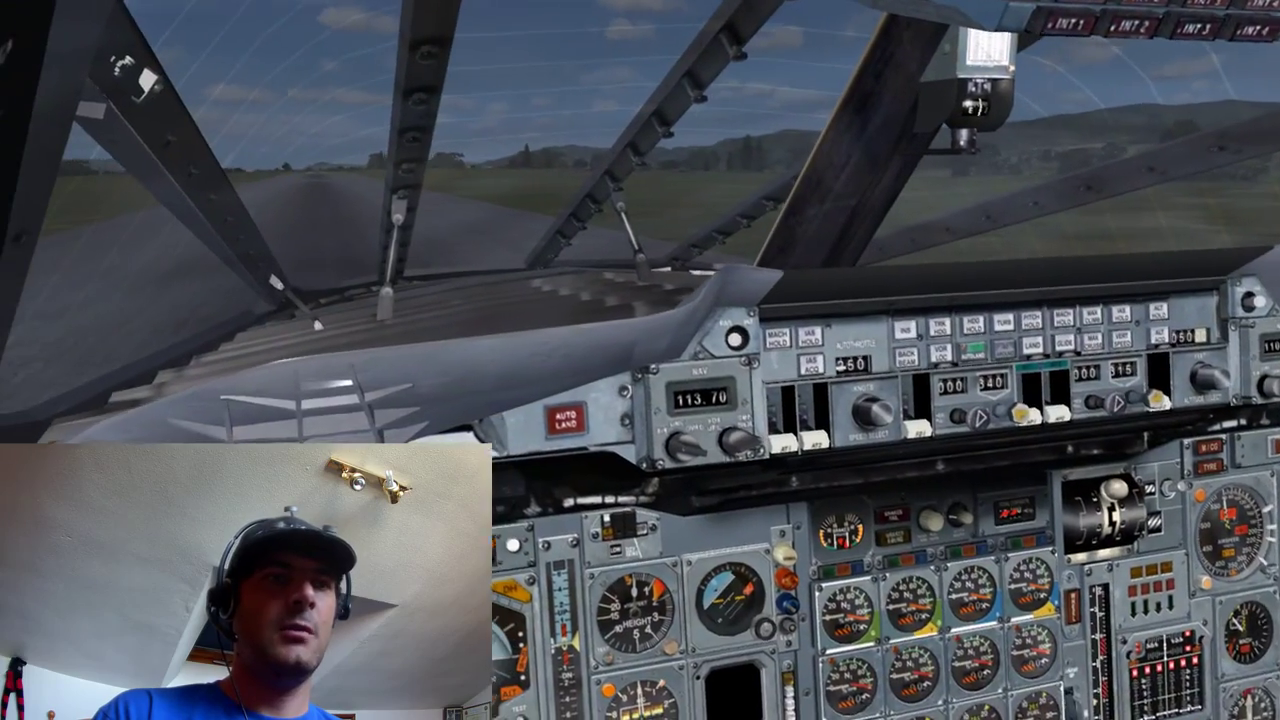
# Switch from Flight Simulator X to the TrackIR window.
pyautogui.hotkey('alt', 'Tab')
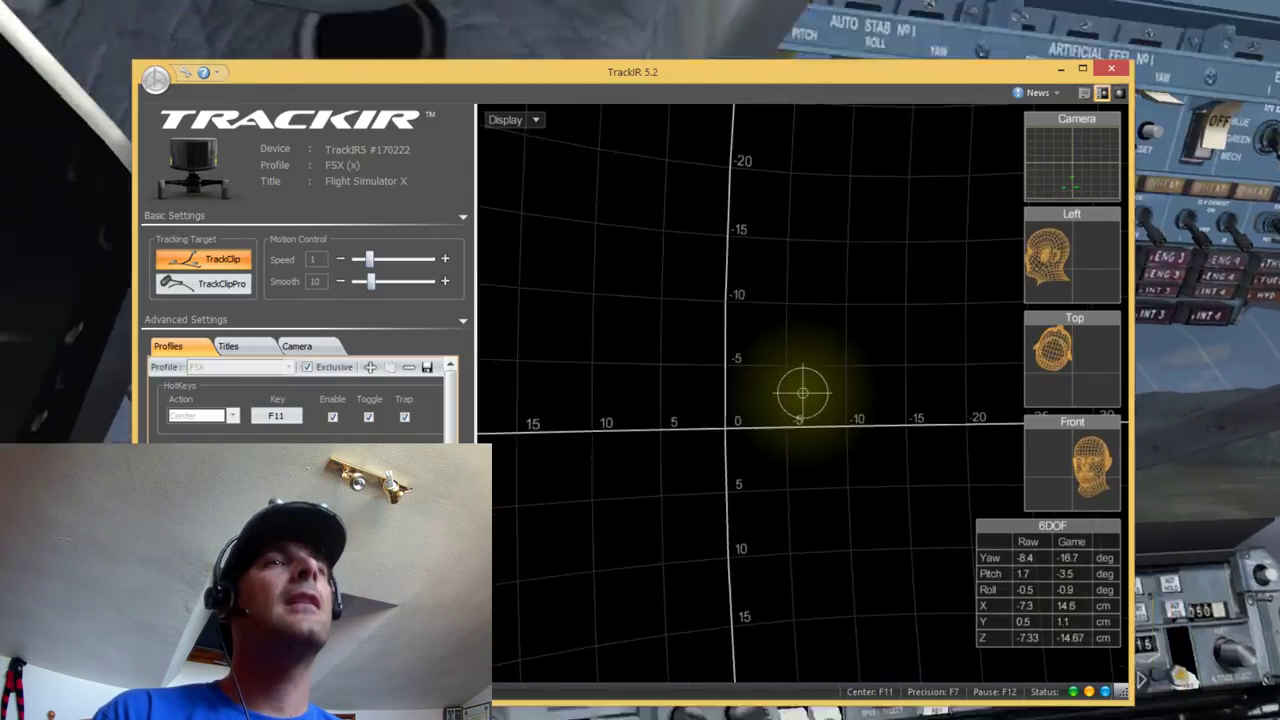